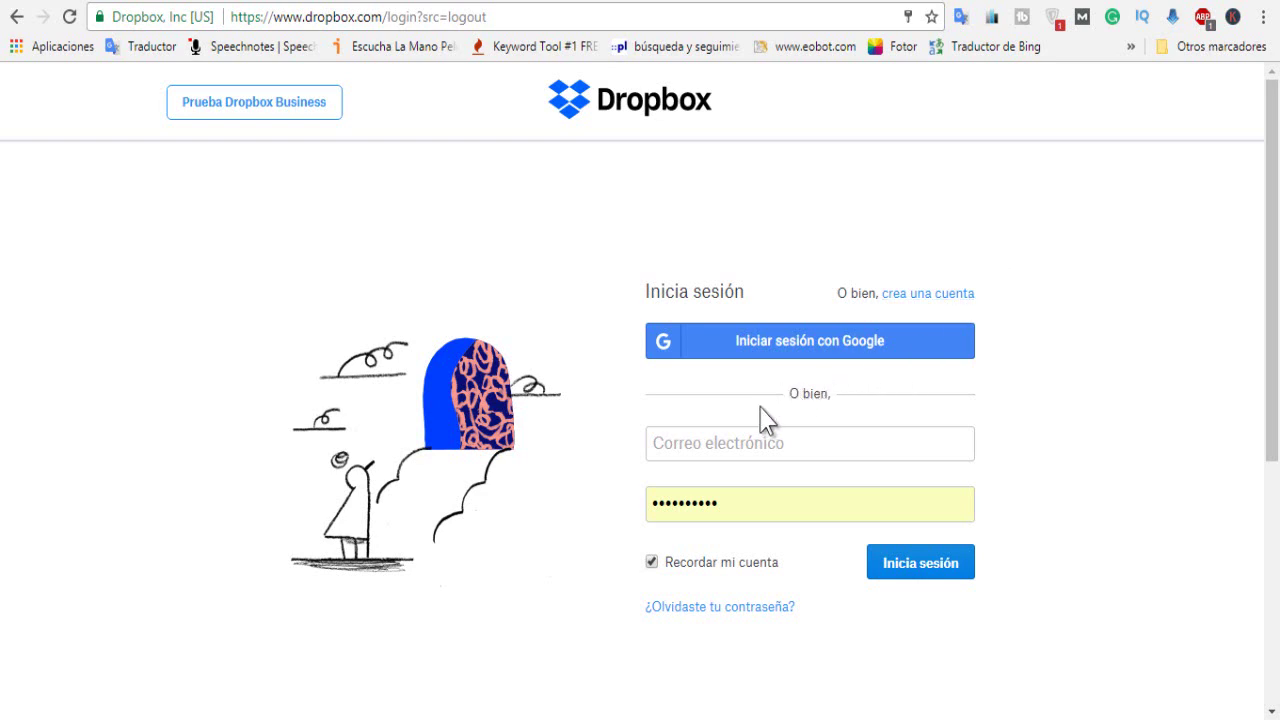
Step: Fill in the sign-in form with the saved account e-mail
click(695, 447)
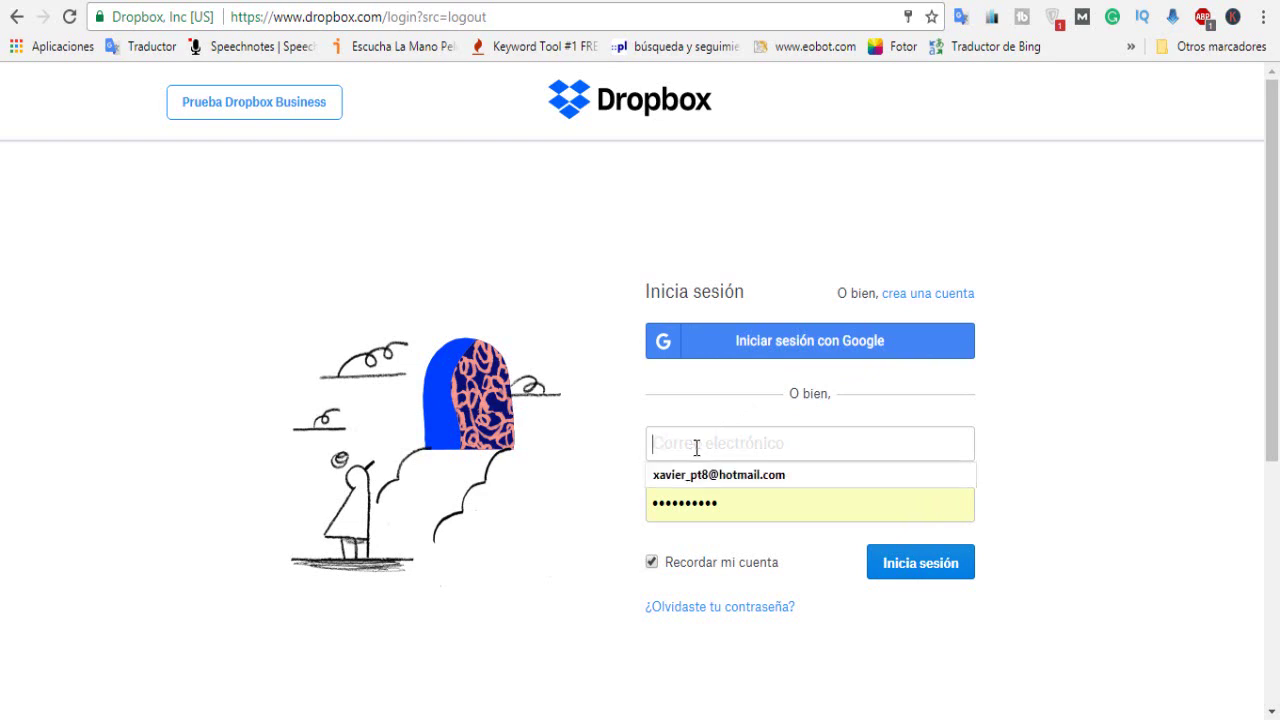
click(716, 476)
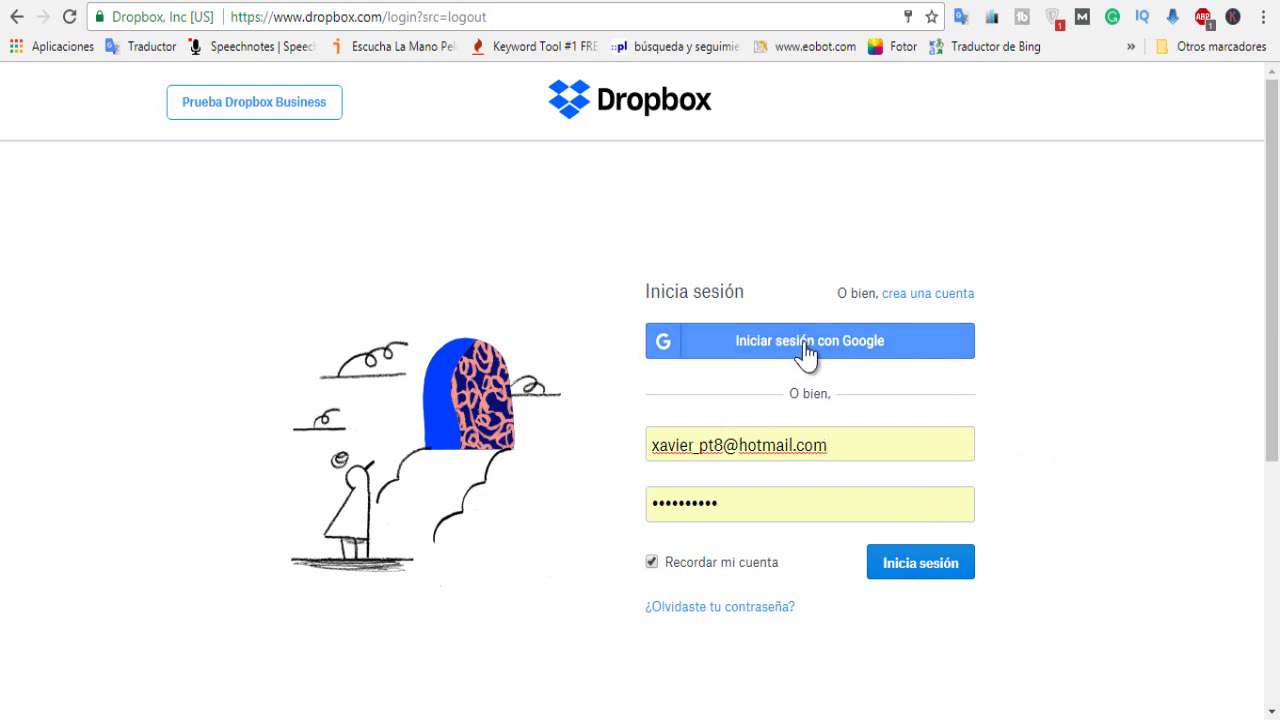
Step: Open the account creation form and examine the fields required to register
click(920, 295)
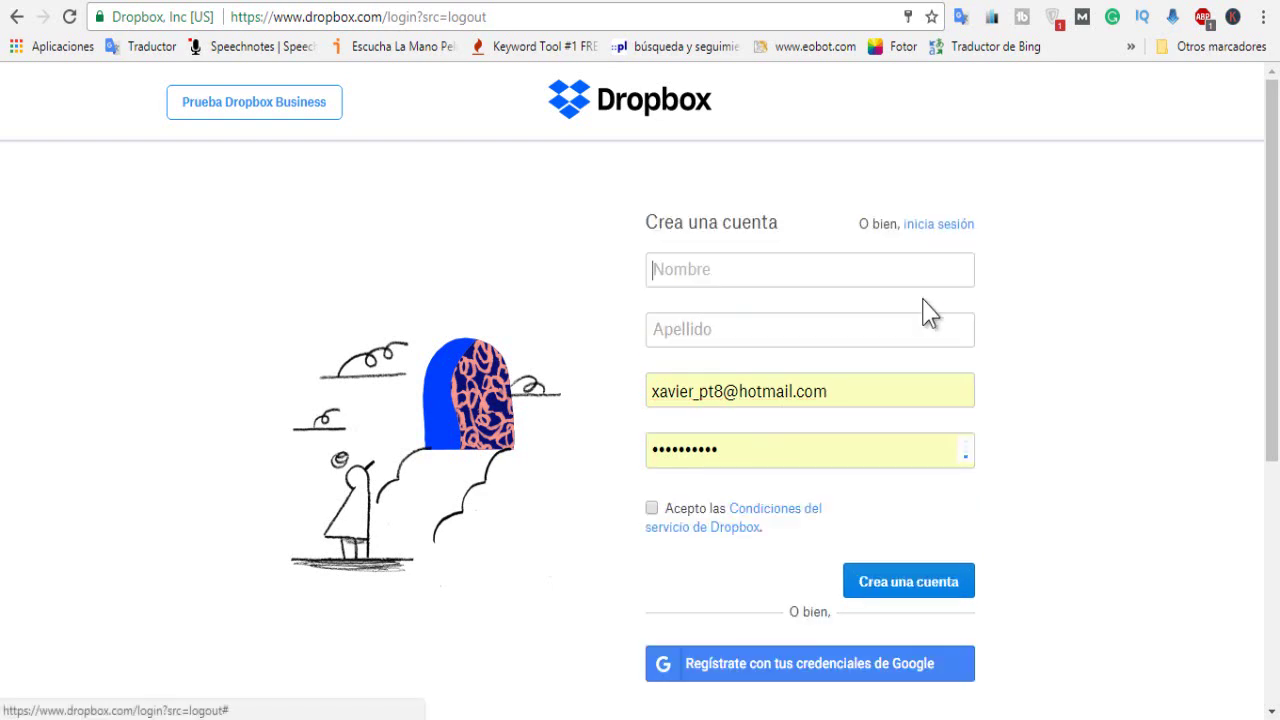
click(696, 274)
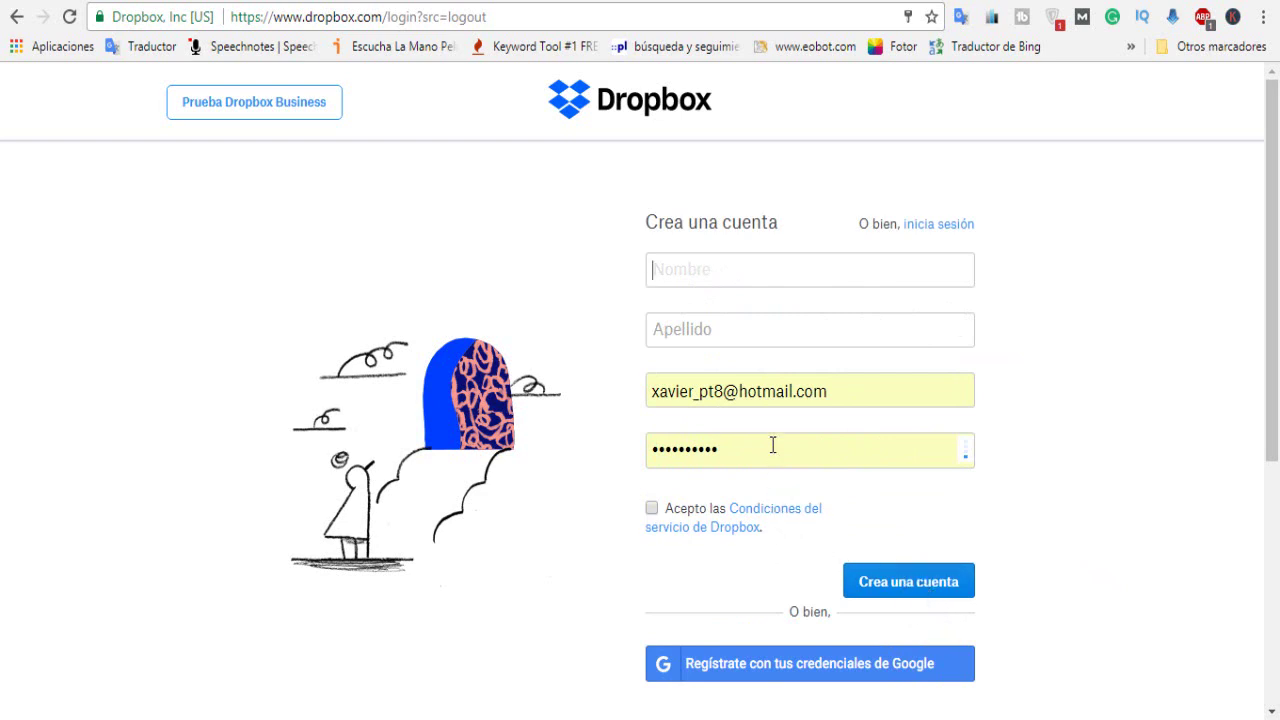
Step: Return to the sign-in form and log in with the filled-in credentials
click(938, 226)
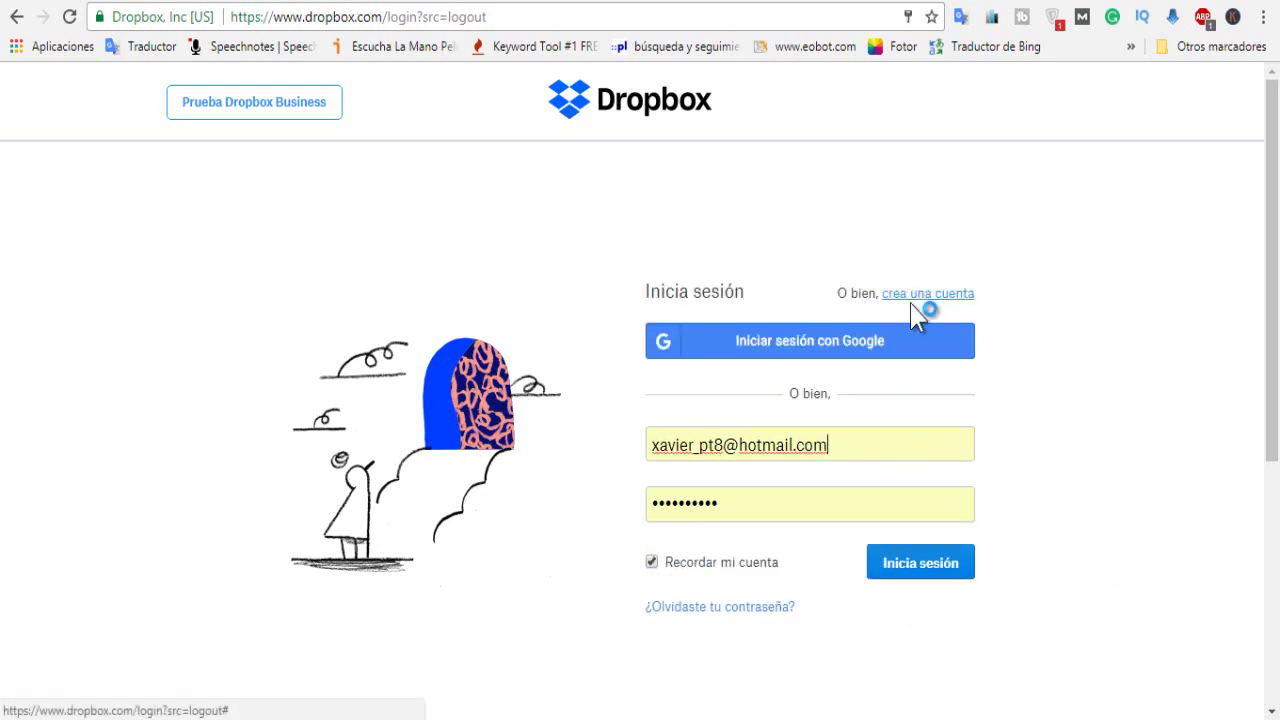
click(917, 568)
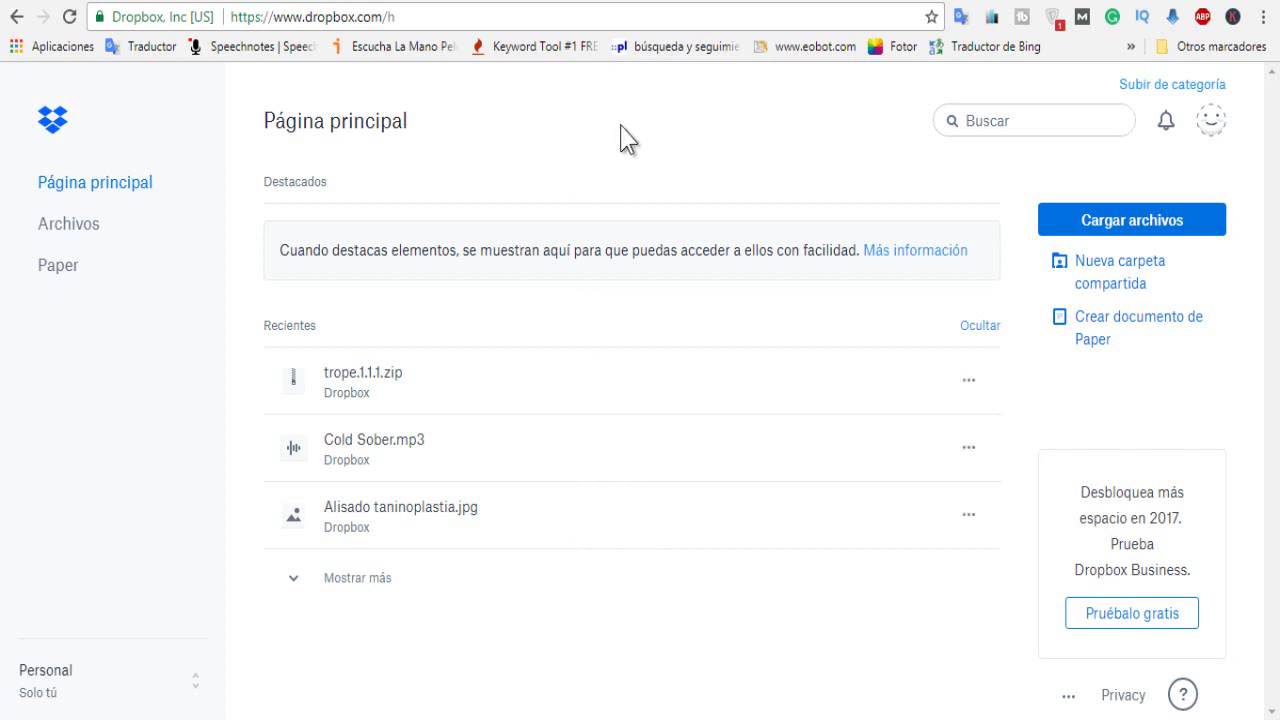
Step: Upload the PROGRAMAS_MODIFICADOS archive from the Descargas folder to Dropbox
click(1099, 226)
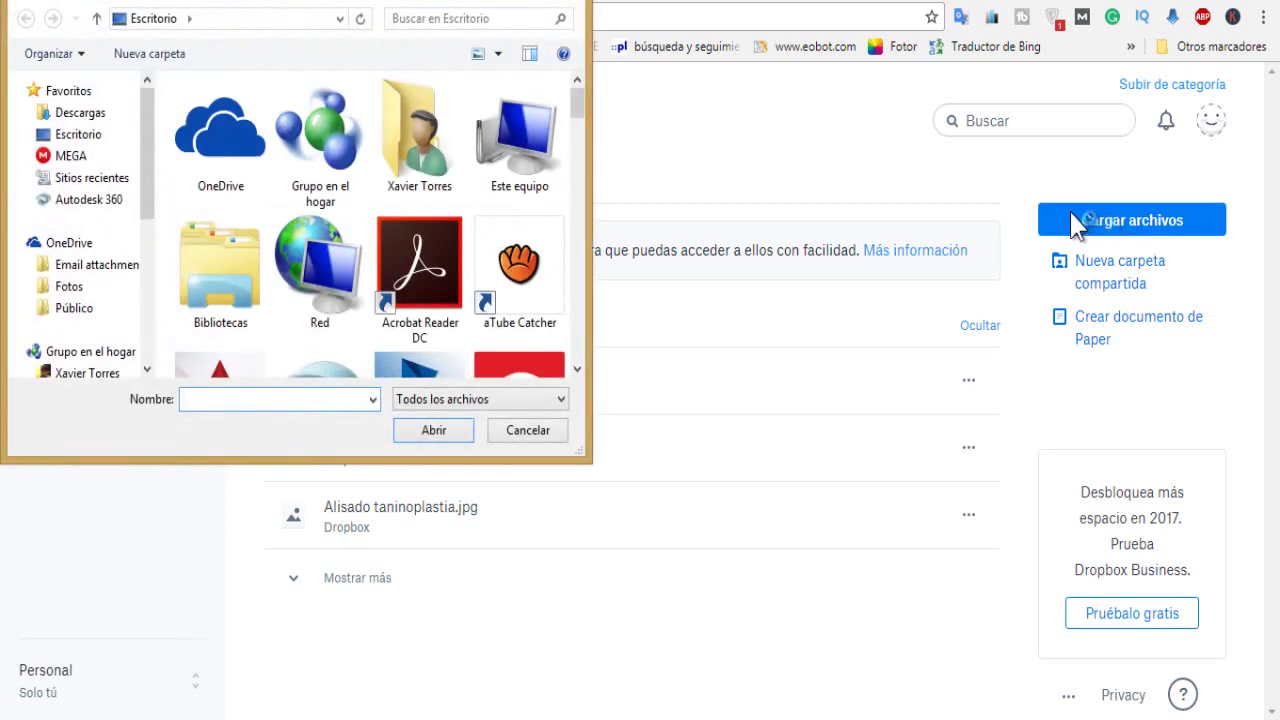
mouse_move(579, 110)
mouse_down()
mouse_move(577, 323)
mouse_move(580, 100)
mouse_up()
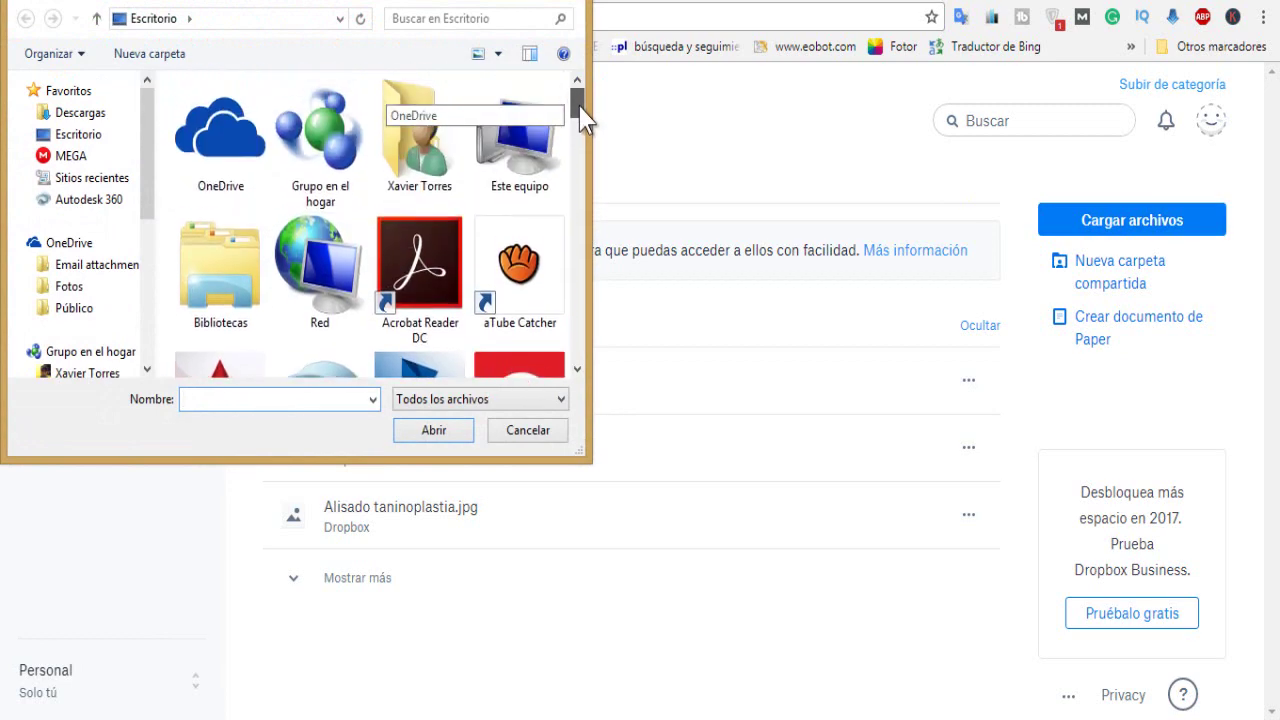
click(78, 115)
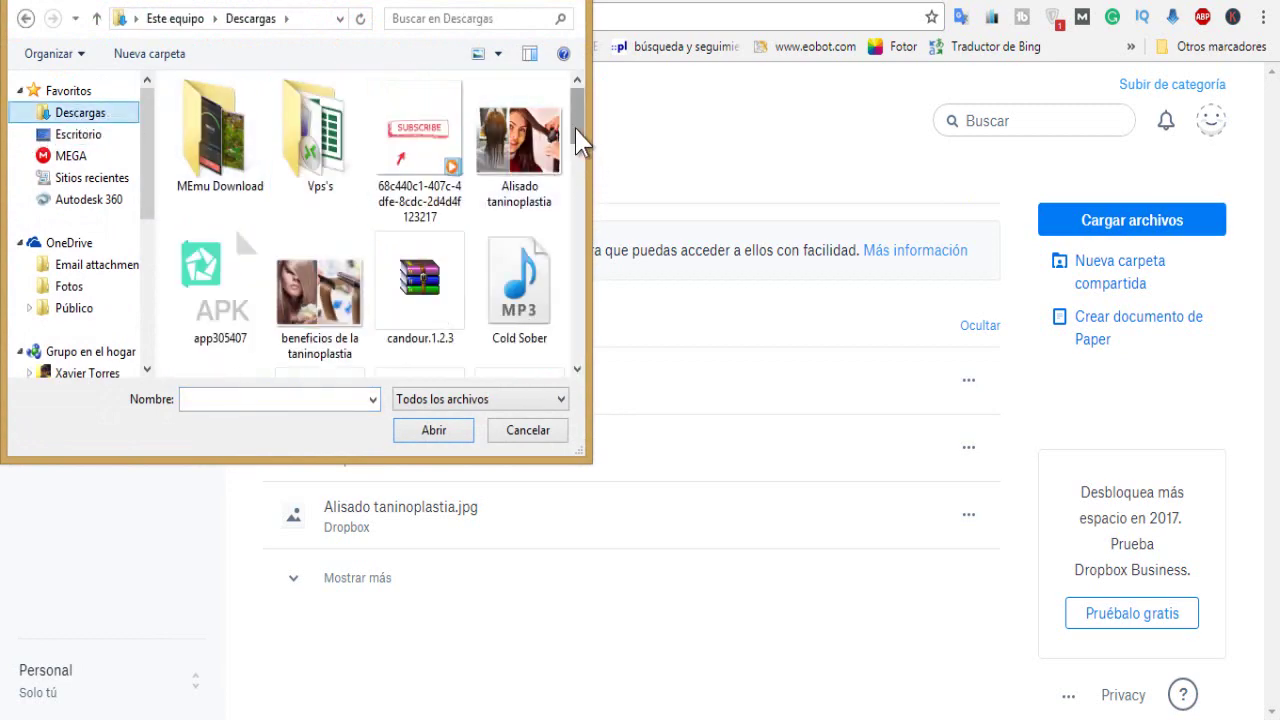
drag(577, 131, 580, 285)
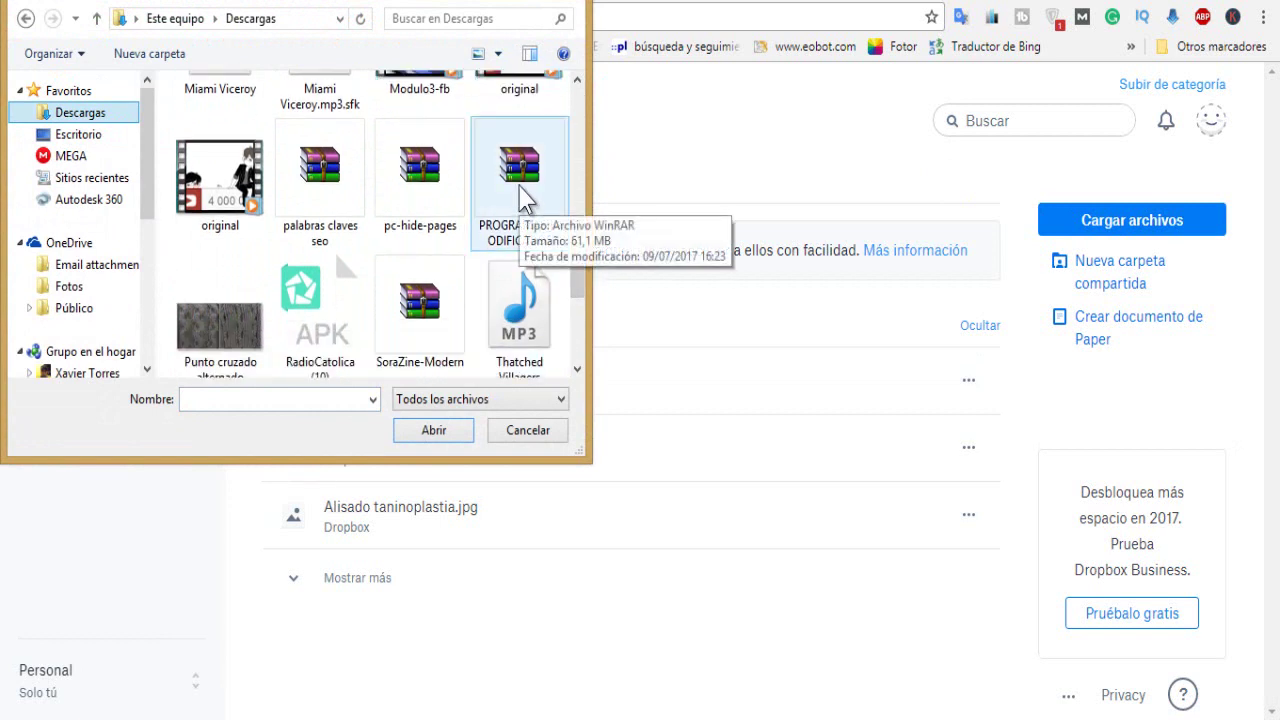
click(517, 186)
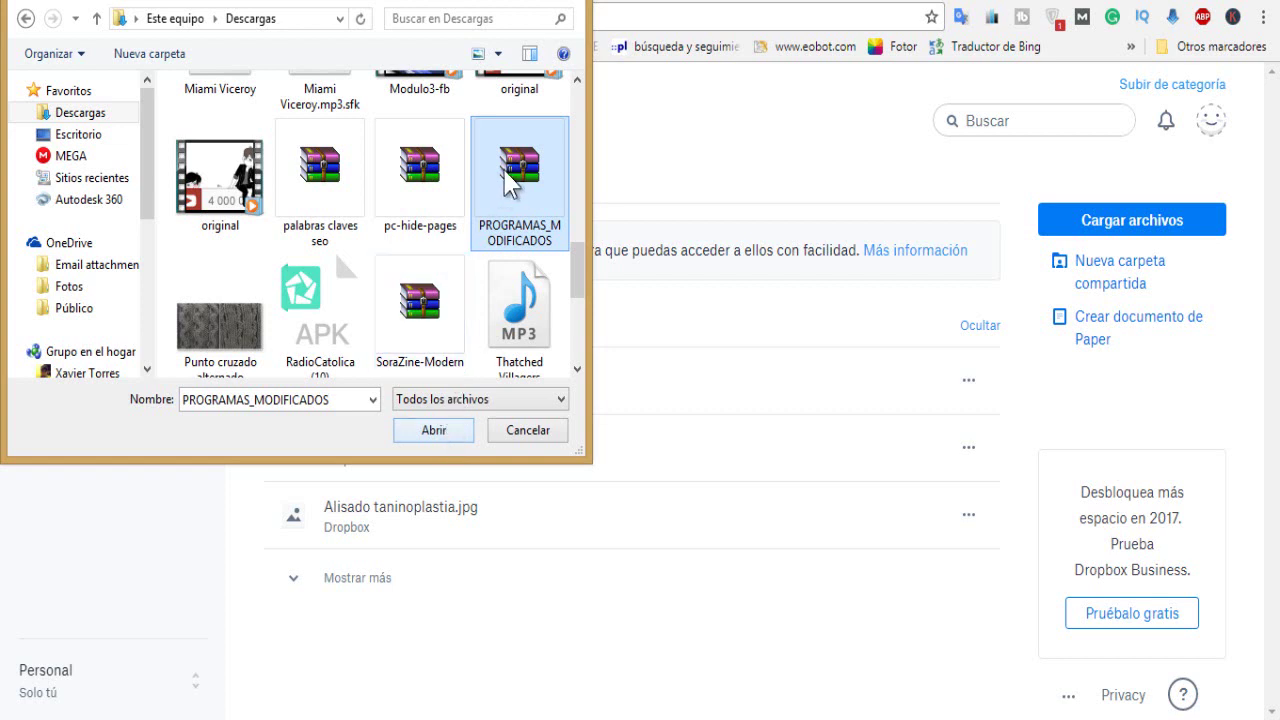
mouse_move(505, 175)
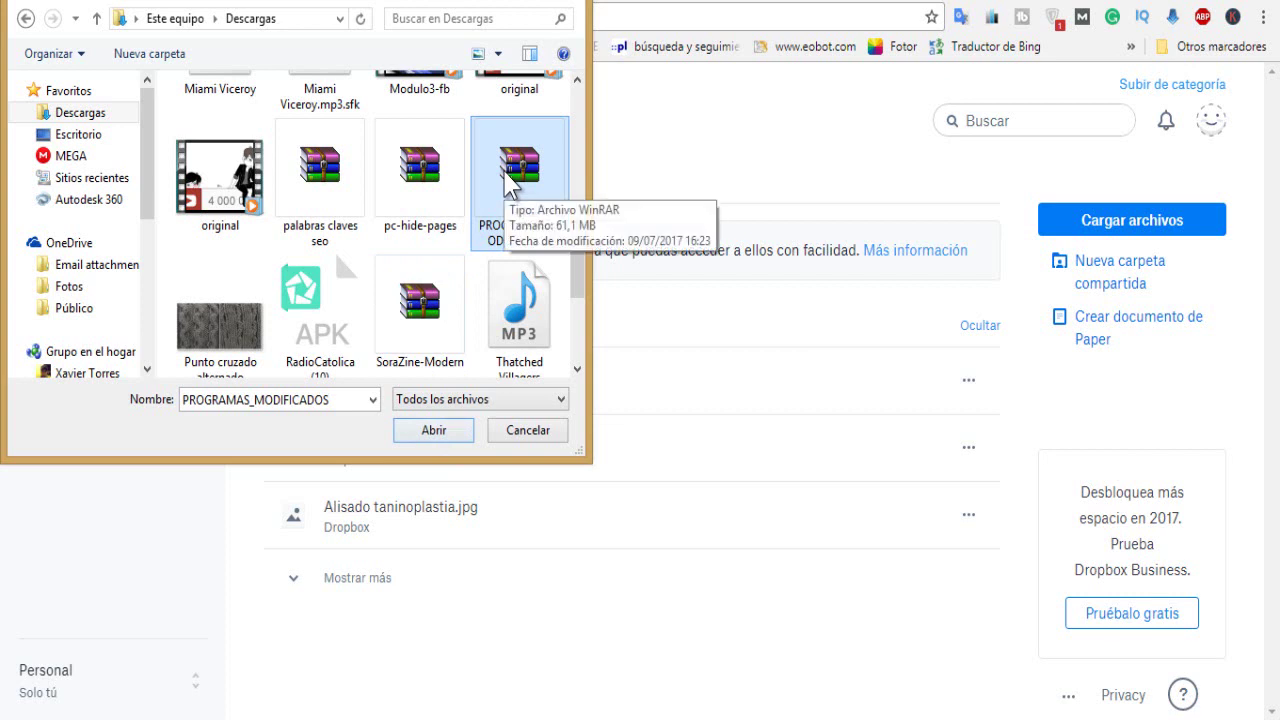
click(437, 434)
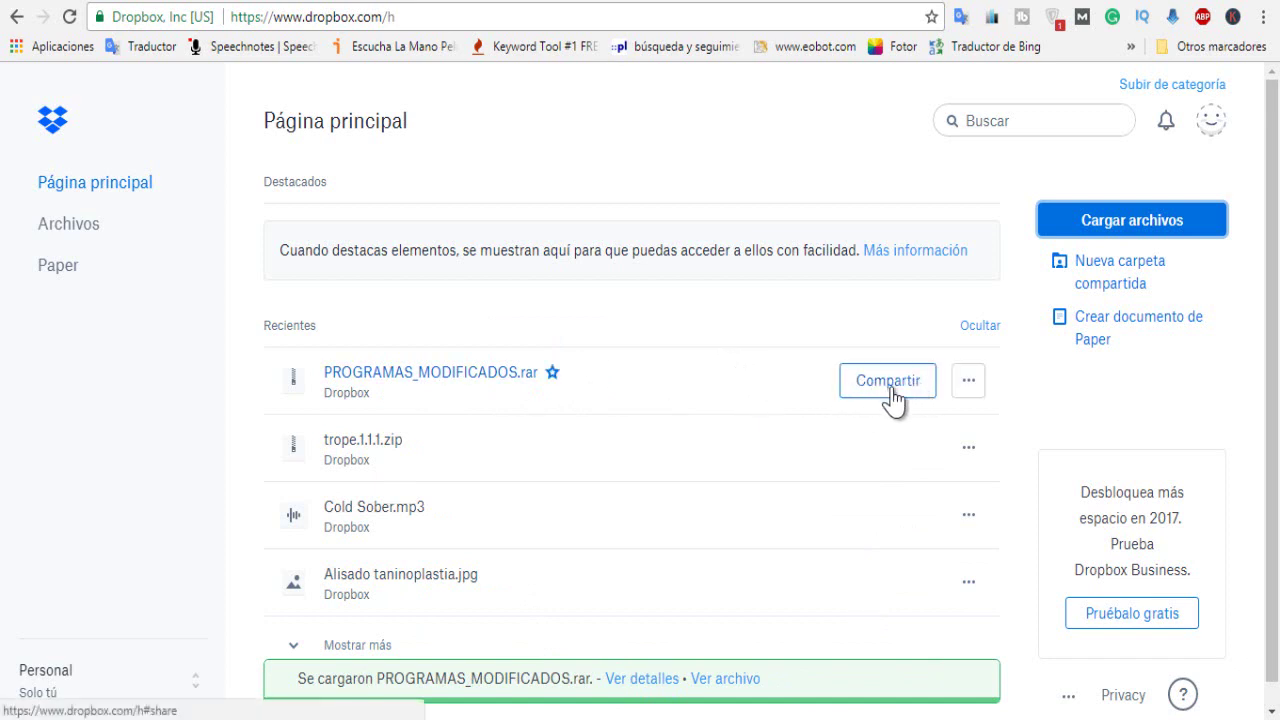
Step: Create a share link for PROGRAMAS_MODIFICADOS.rar and copy it to the clipboard
click(890, 390)
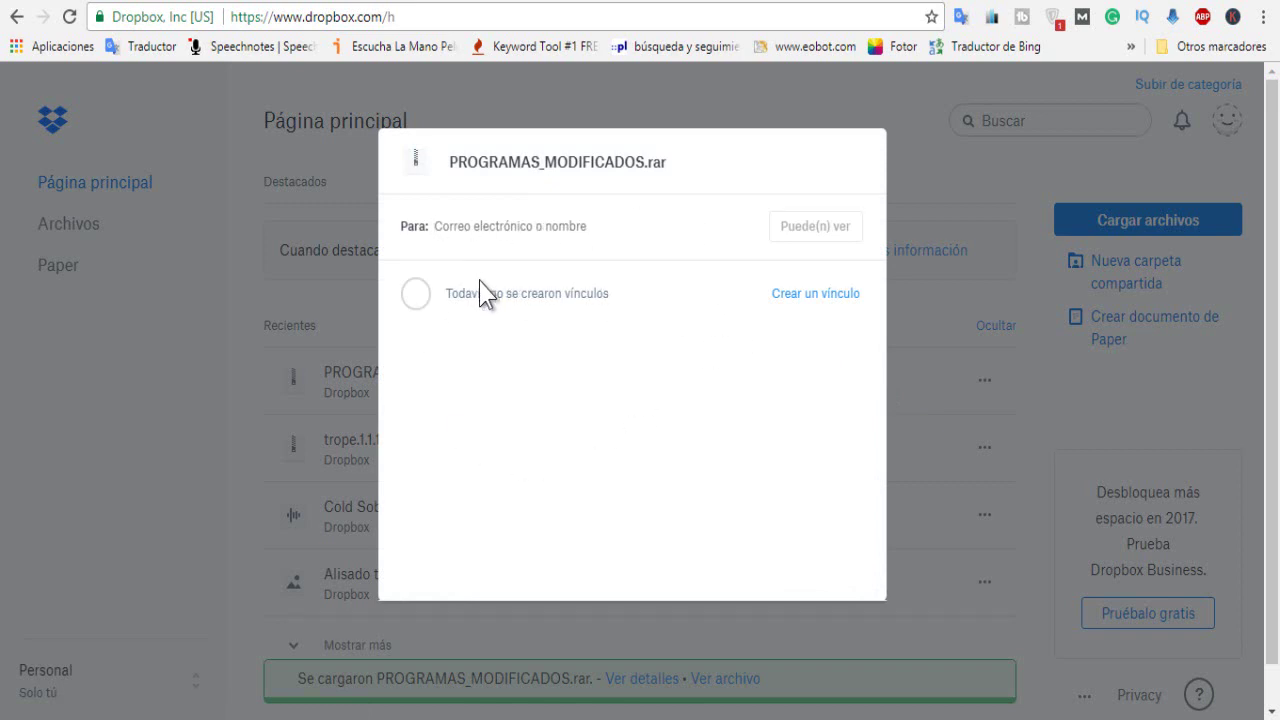
click(820, 294)
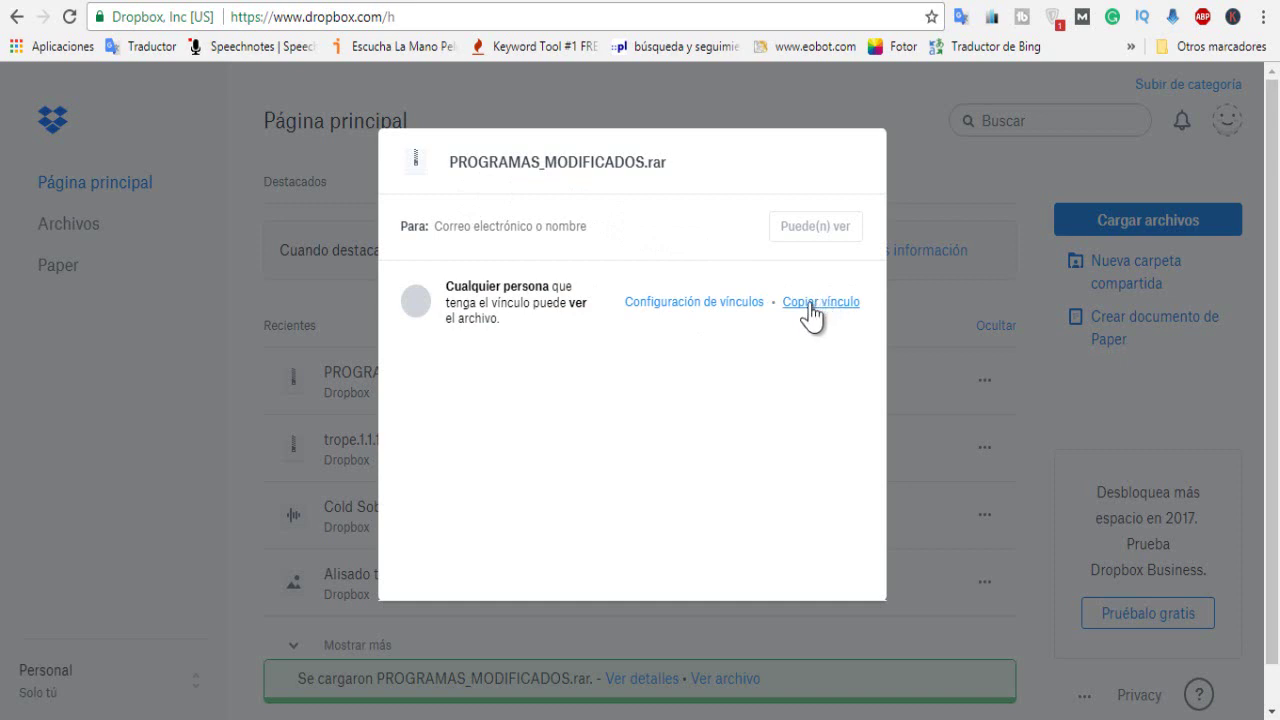
click(812, 312)
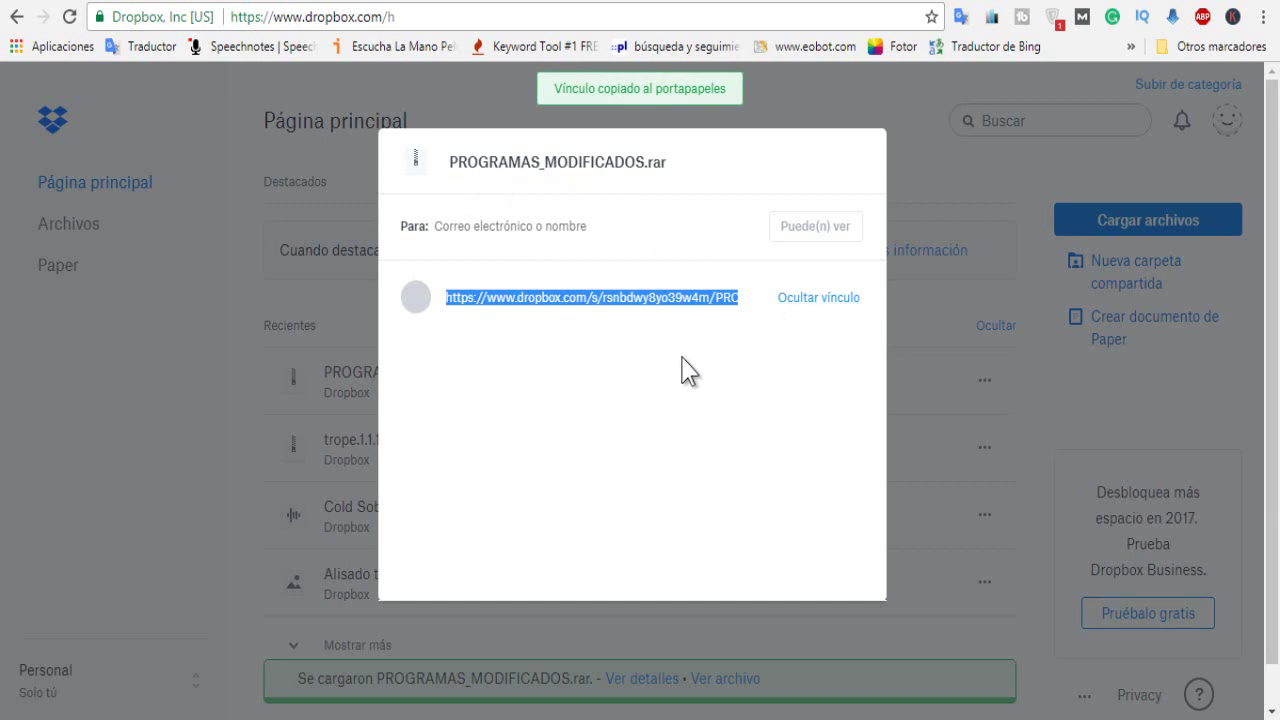
right_click(624, 303)
click(663, 317)
Step: Switch to the open Notepad file and paste the share link on a new line above dl.dropboxusercontent.com
mouse_move(367, 719)
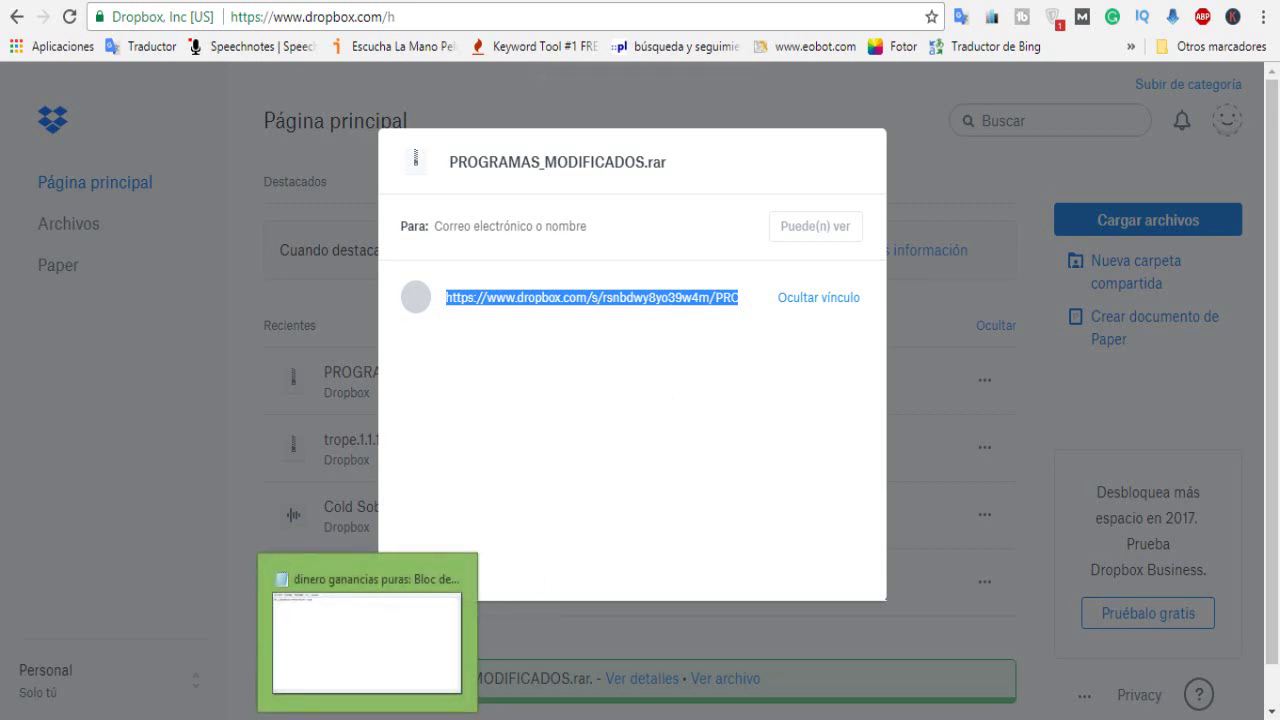
click(367, 719)
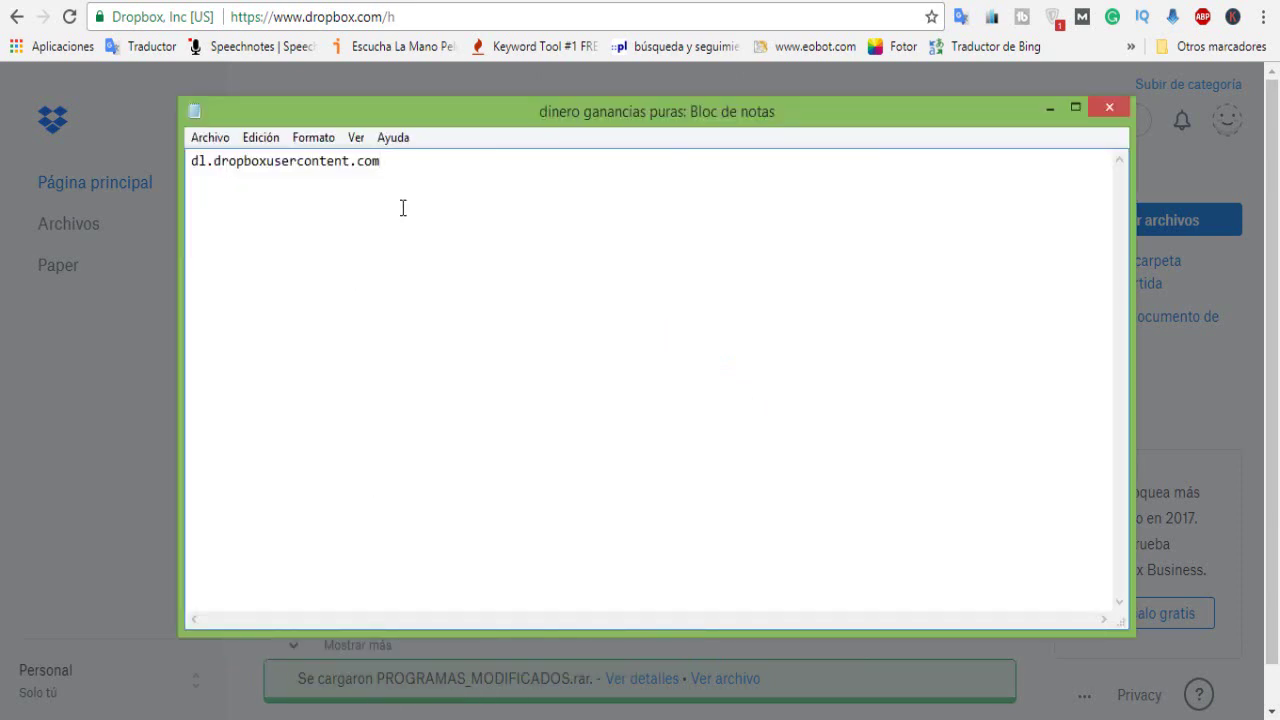
click(192, 163)
key(Return)
click(213, 161)
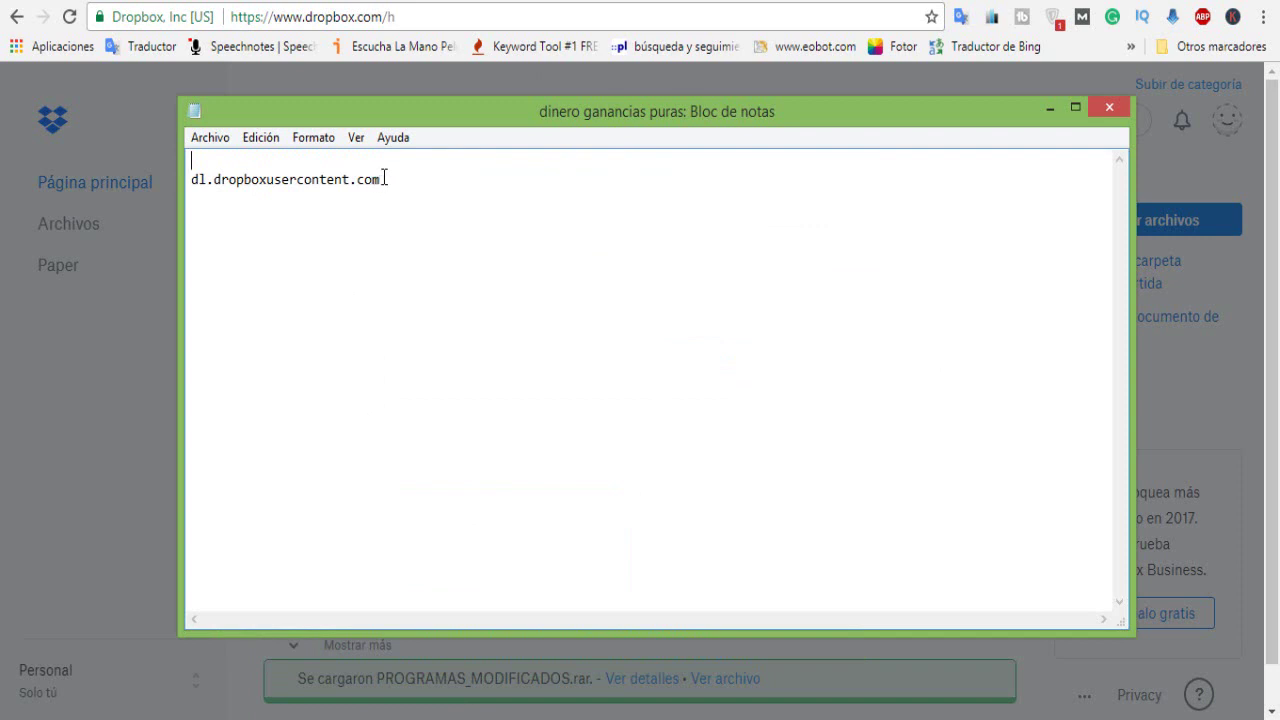
right_click(205, 162)
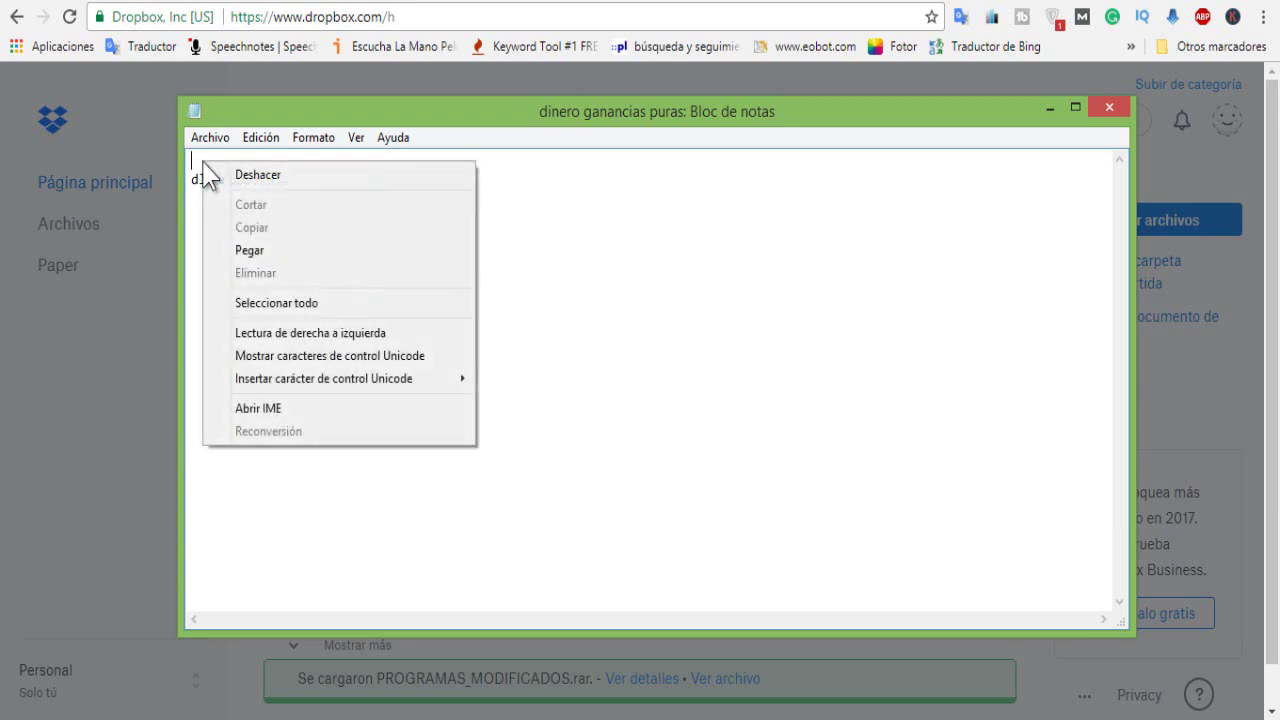
click(262, 252)
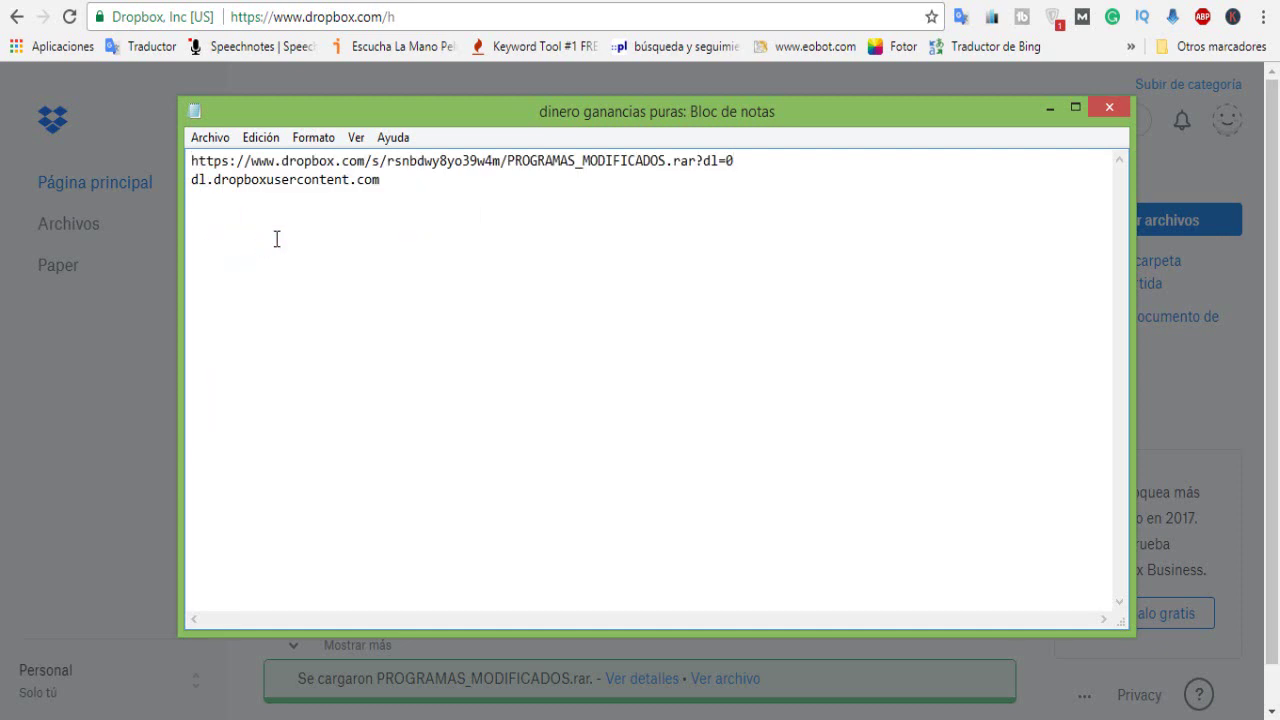
click(1050, 108)
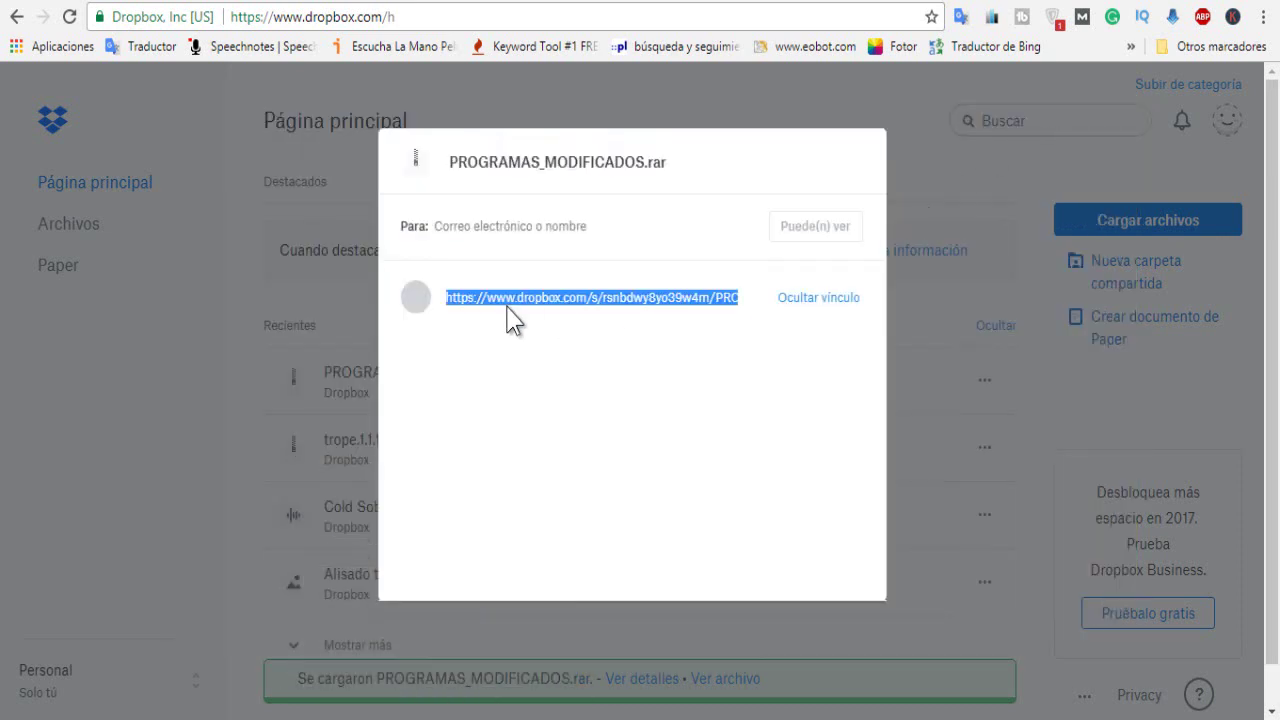
key(alt+Tab)
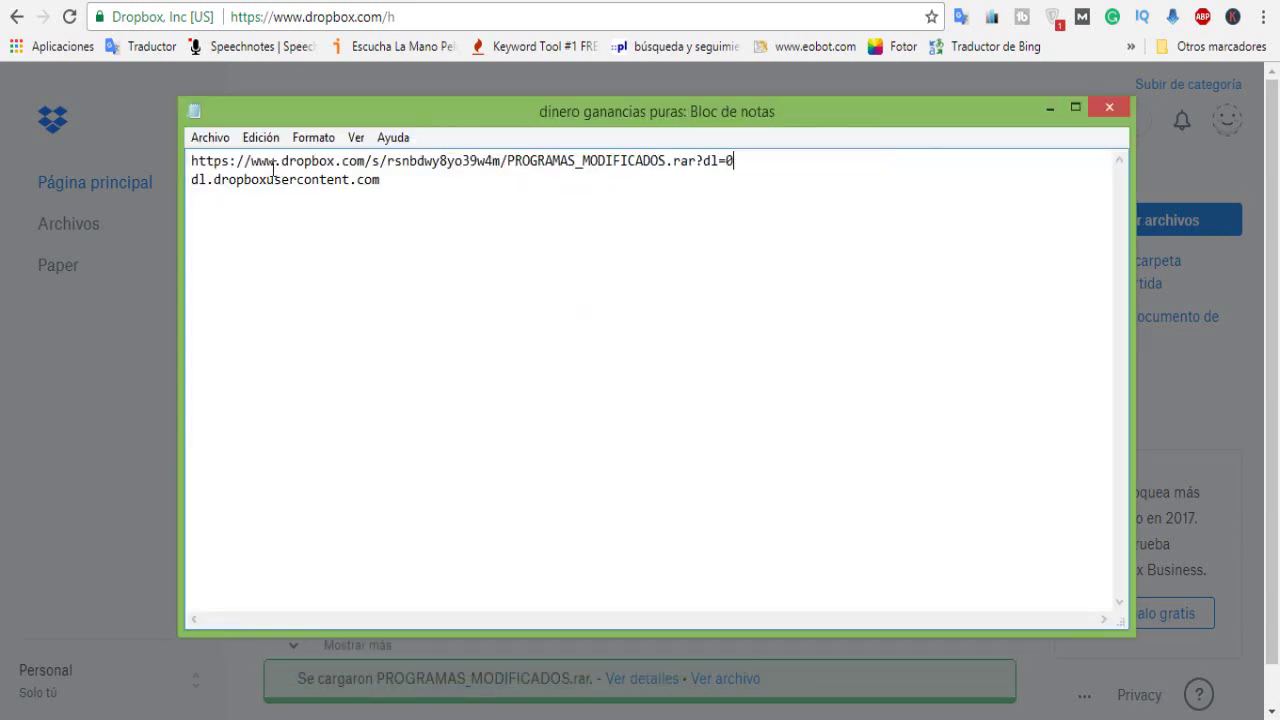
click(383, 190)
drag(383, 179, 191, 179)
right_click(220, 179)
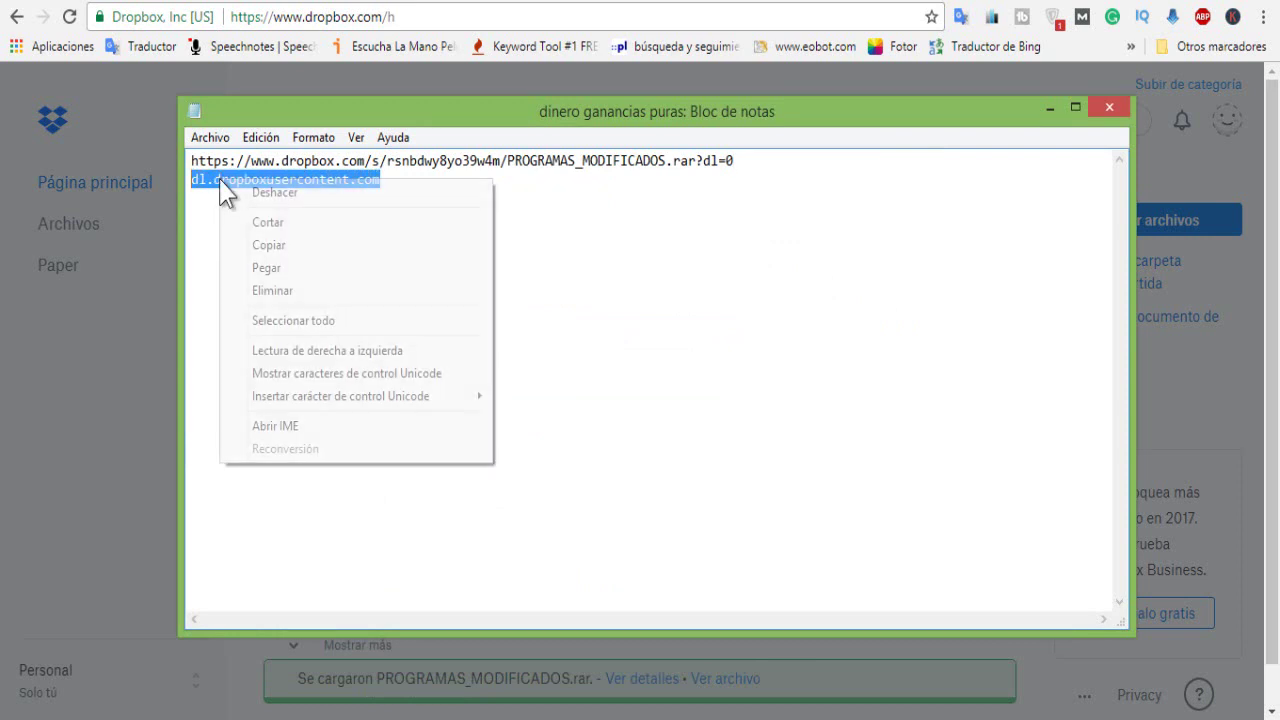
click(275, 252)
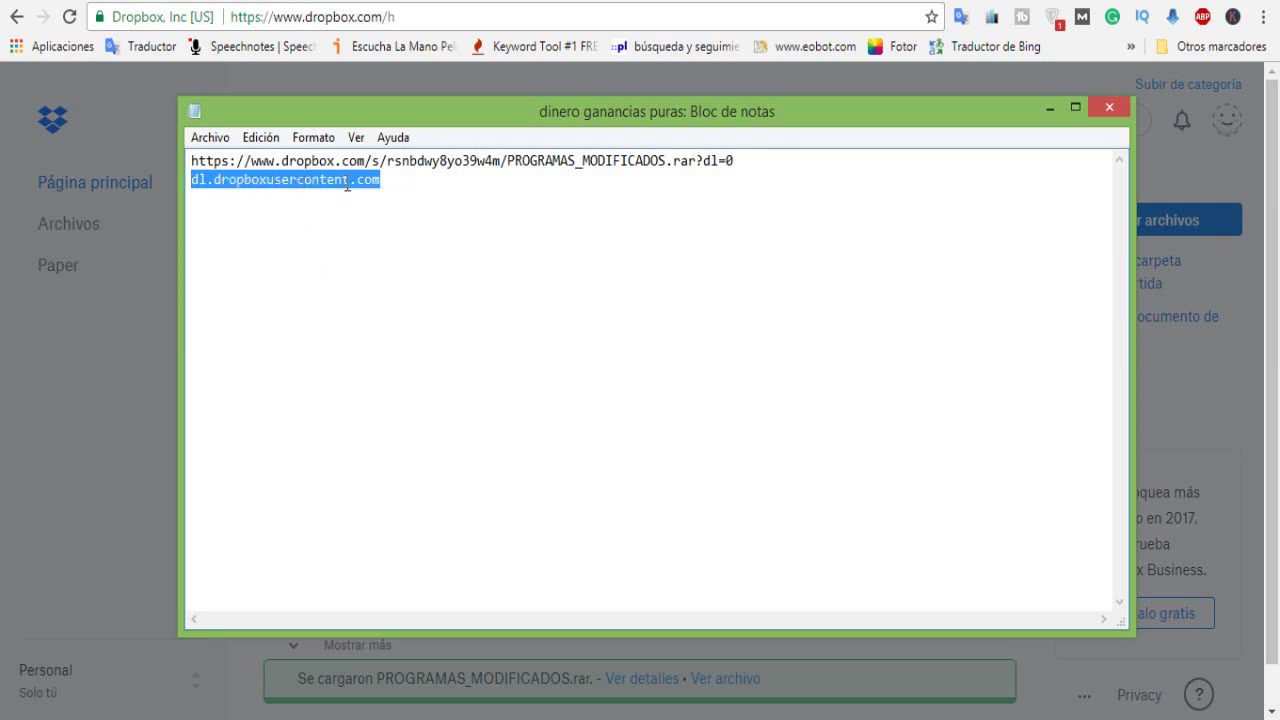
drag(366, 160, 251, 161)
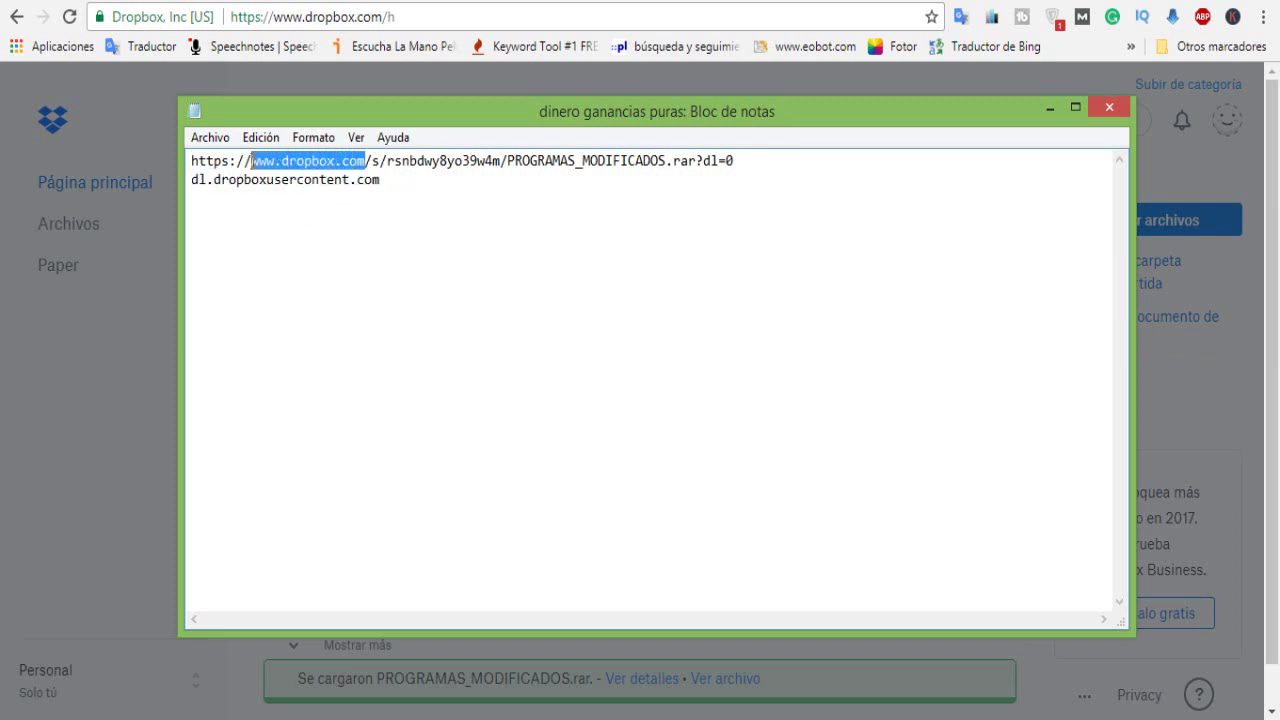
right_click(328, 170)
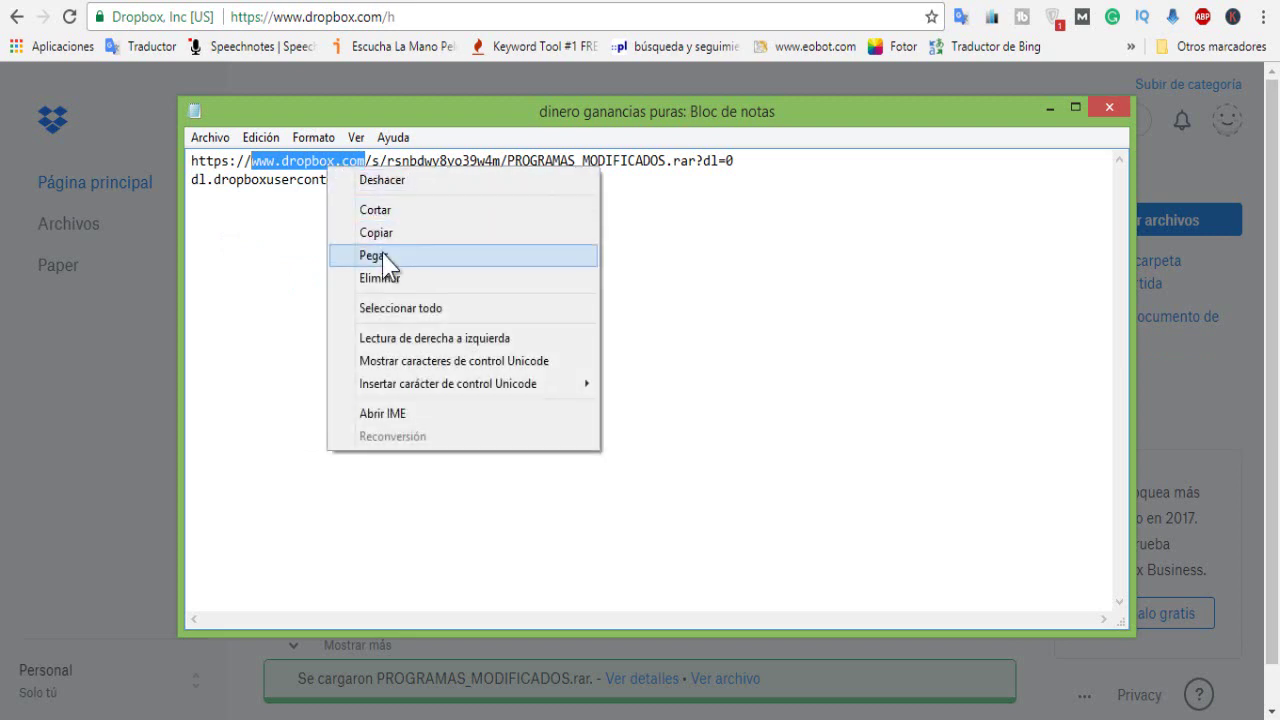
click(384, 256)
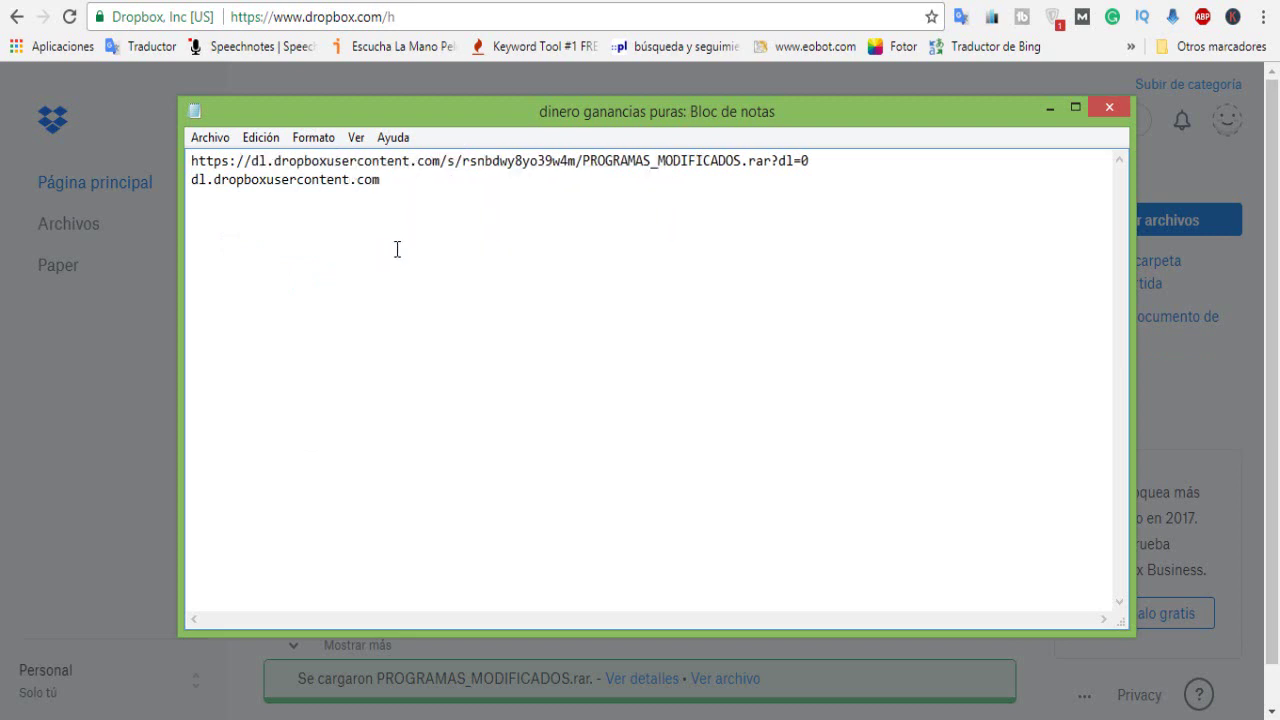
Step: Remove ?dl=0 from the end of the link and copy the whole edited link
drag(818, 158, 774, 157)
key(Delete)
drag(773, 161, 193, 152)
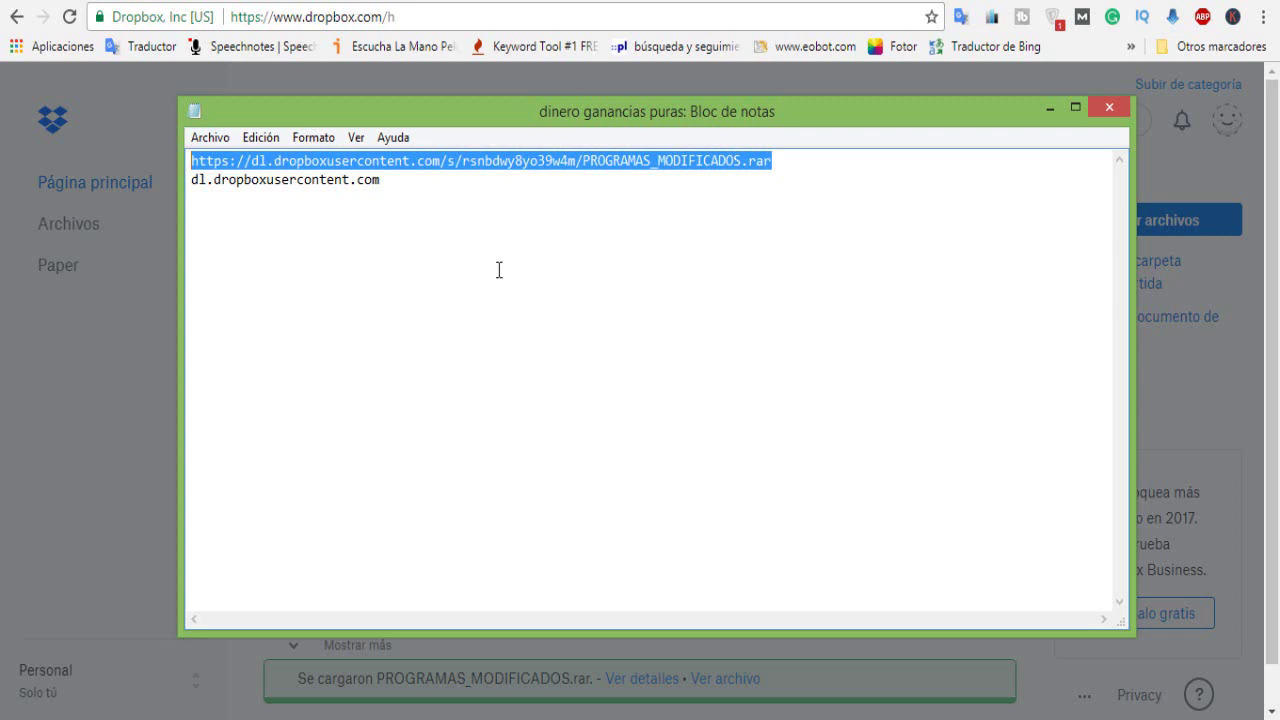
Step: Open the edited link in a new browser tab to download PROGRAMAS_MODIFICADOS.rar directly
key(ctrl+t)
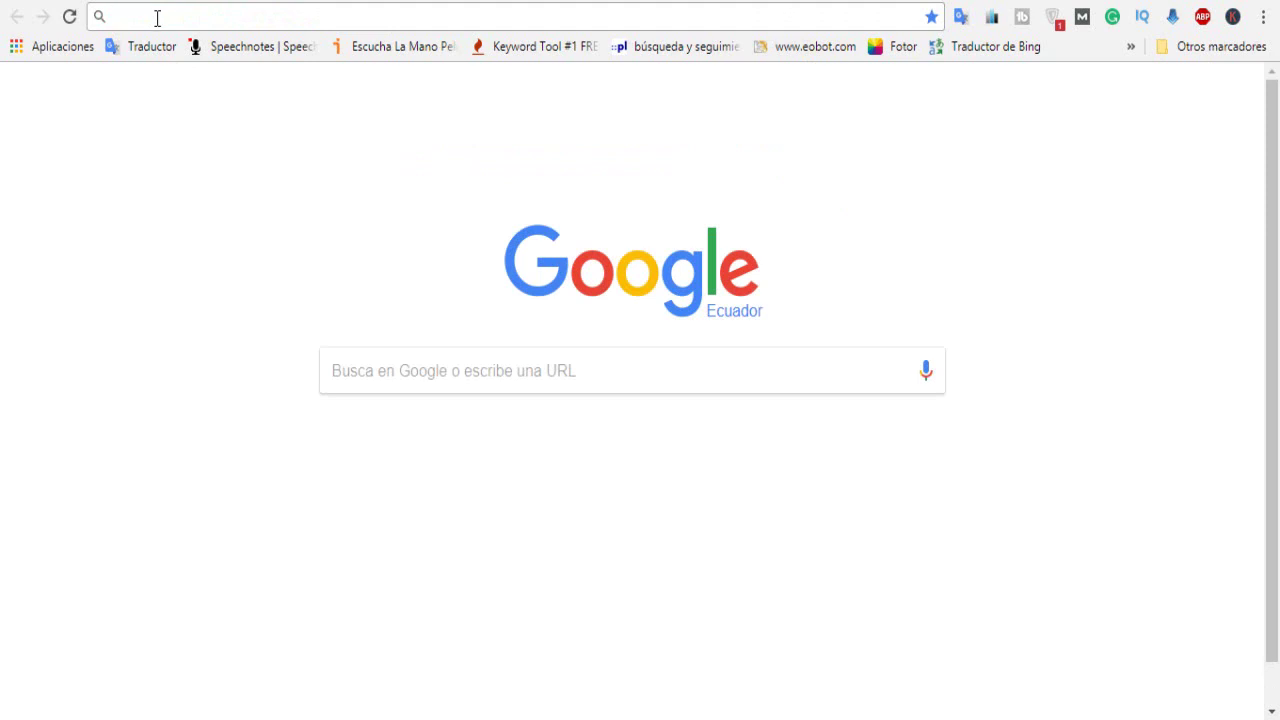
right_click(157, 18)
click(189, 117)
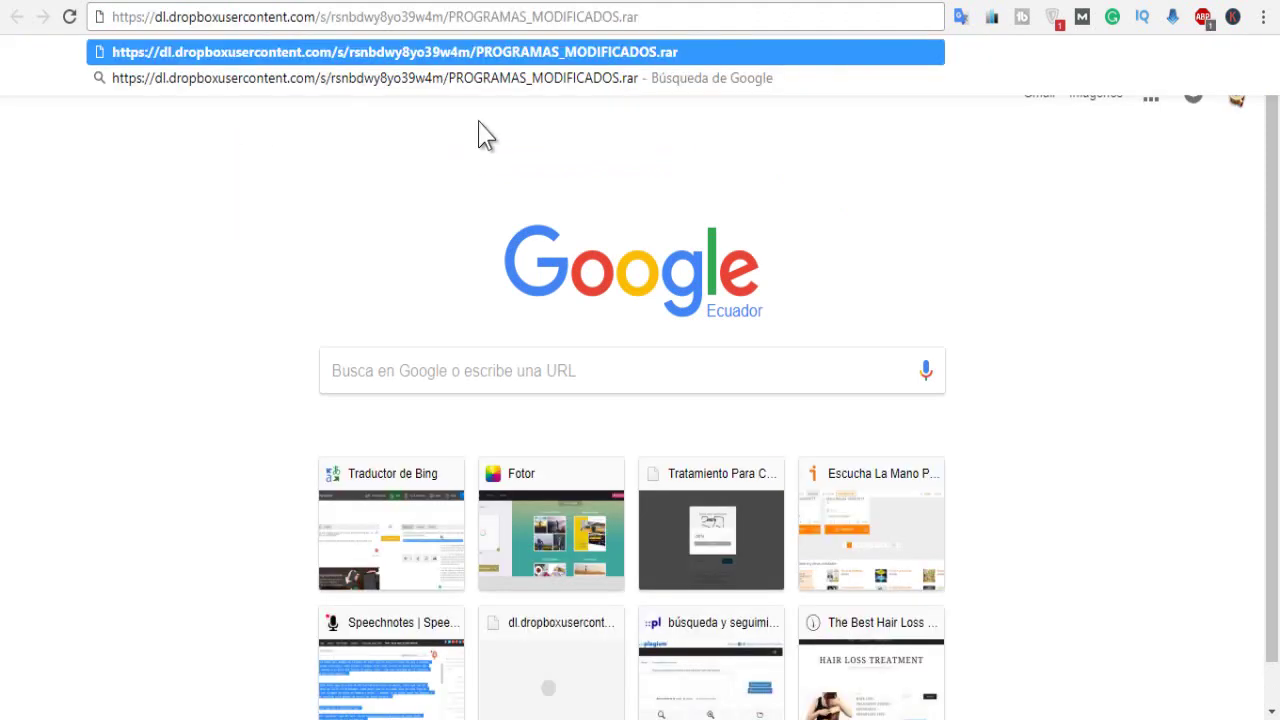
click(505, 54)
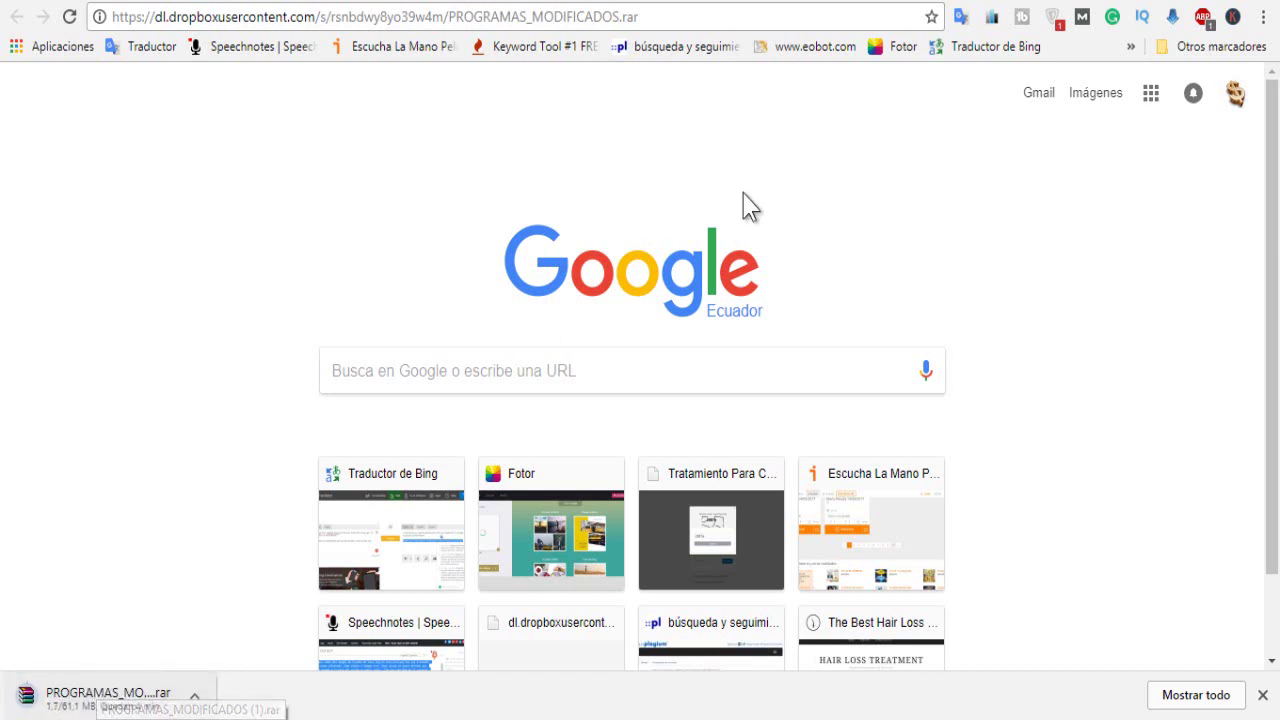
click(348, 18)
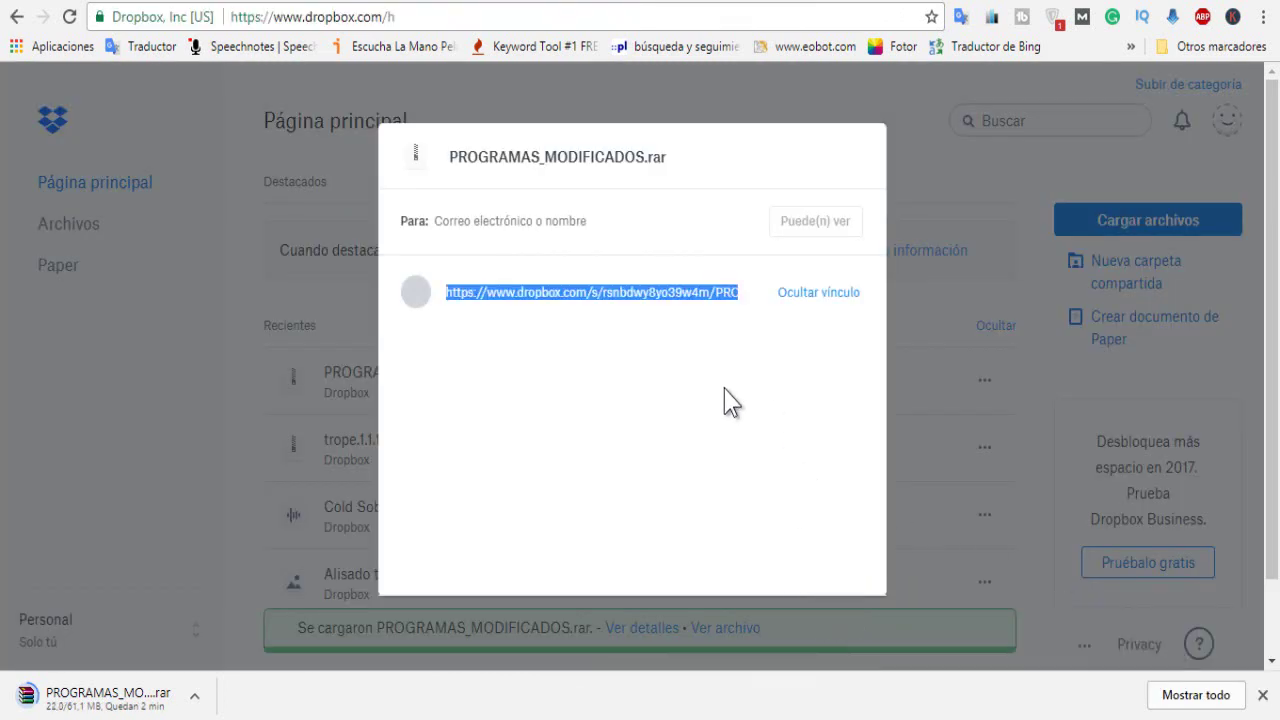
Step: Delete the edited link and its empty line from the Notepad file, keeping dl.dropboxusercontent.com, and minimize the window
key(alt+Tab)
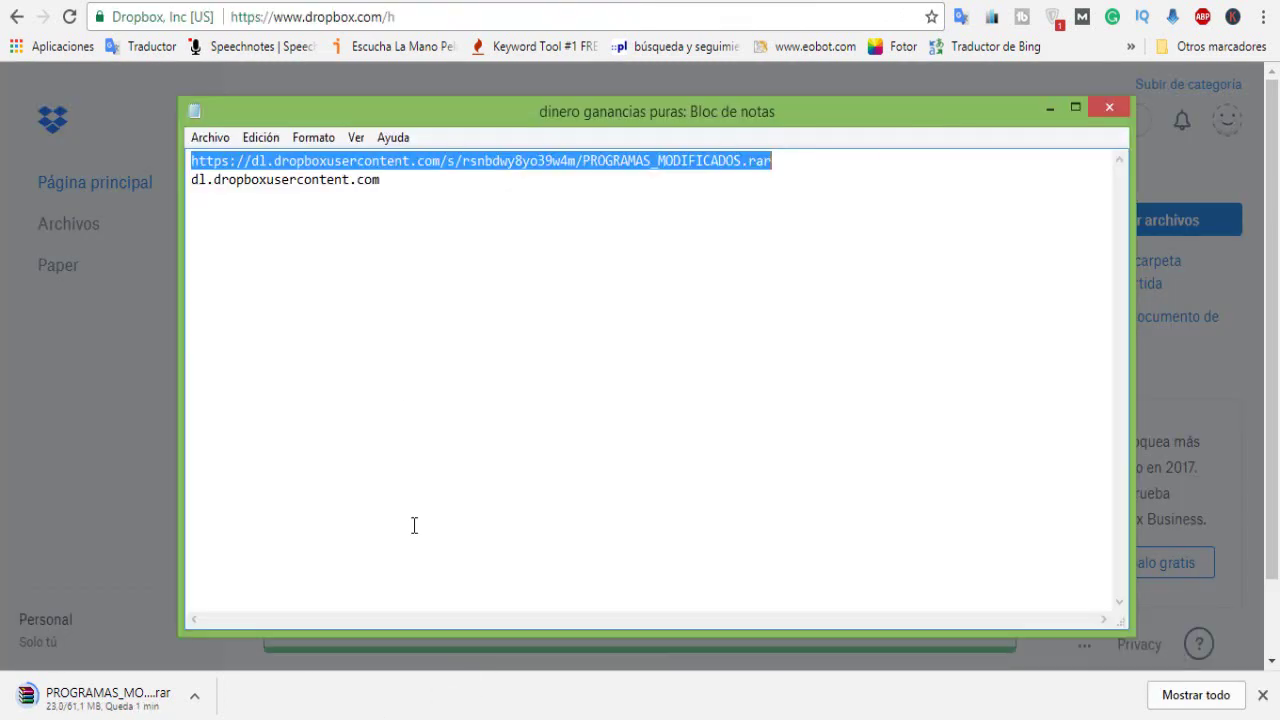
drag(390, 180, 195, 190)
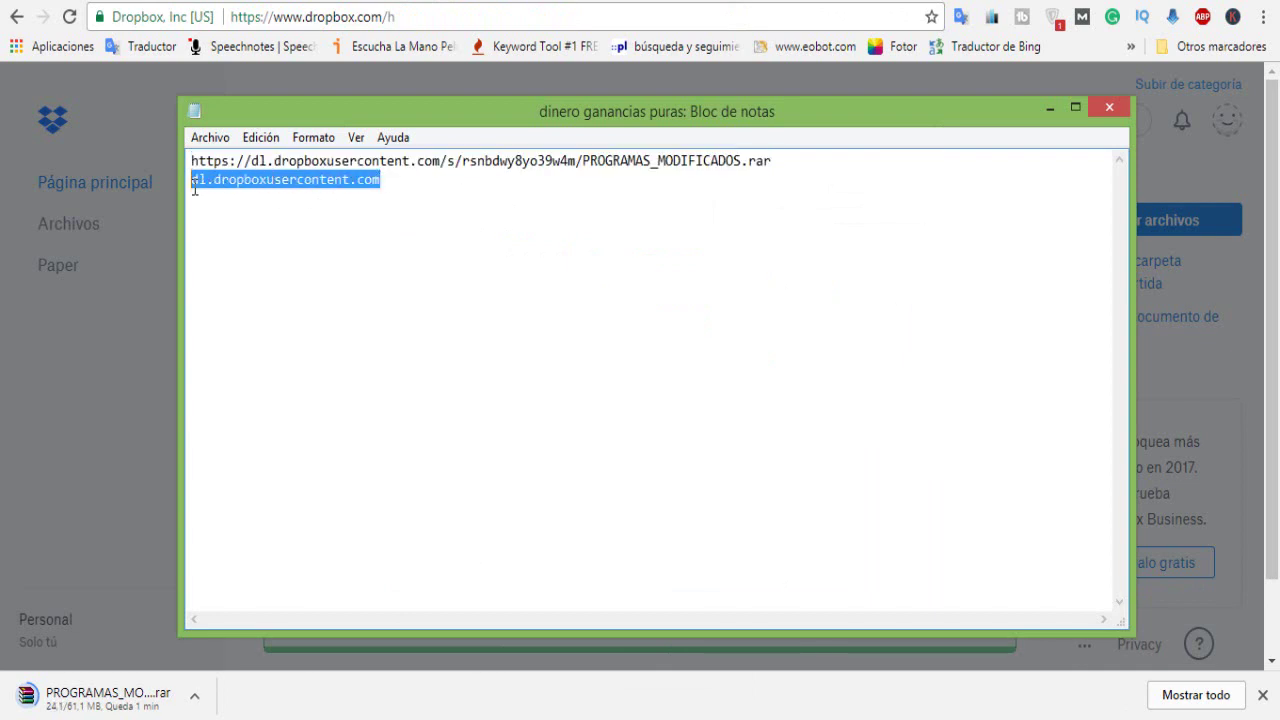
click(800, 177)
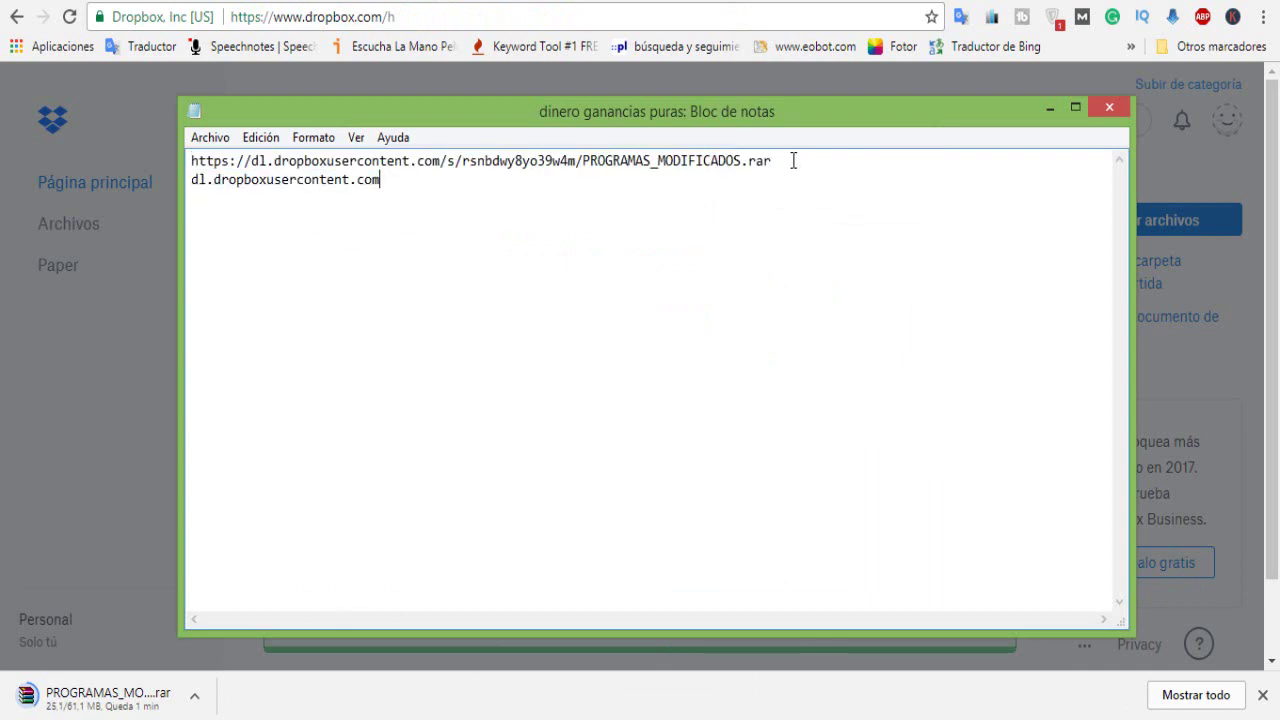
drag(791, 160, 190, 166)
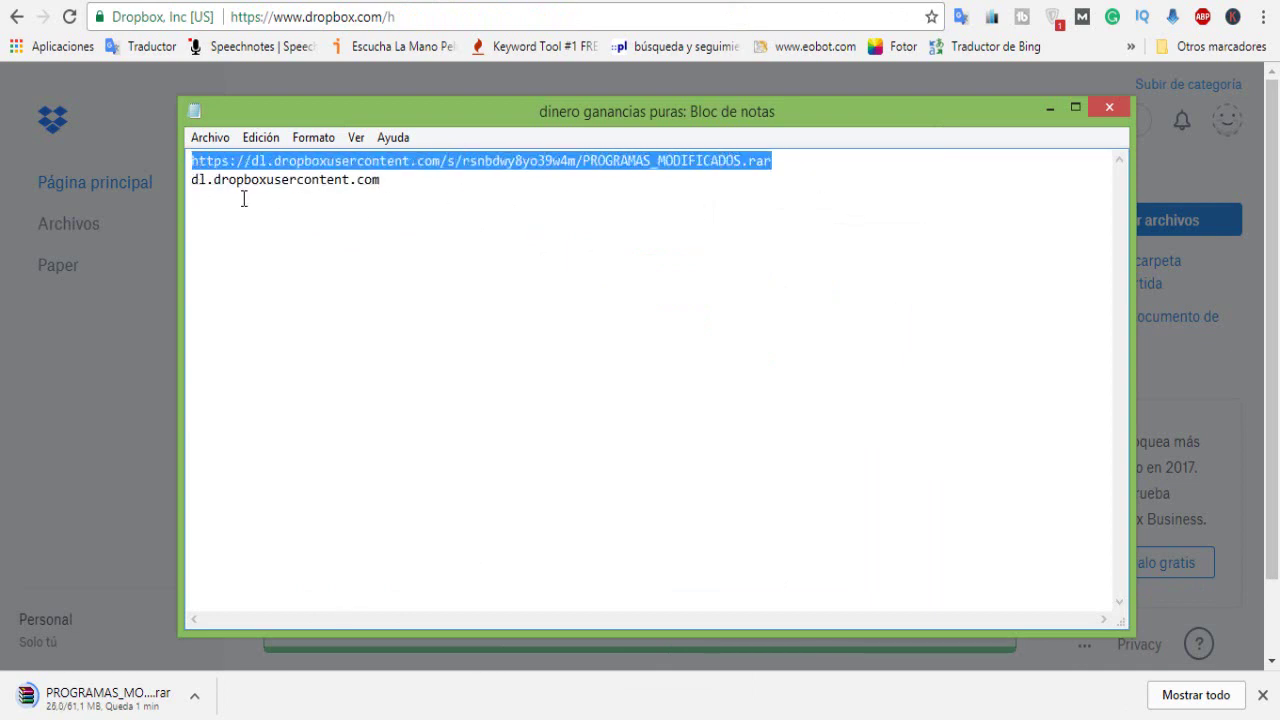
key(Delete)
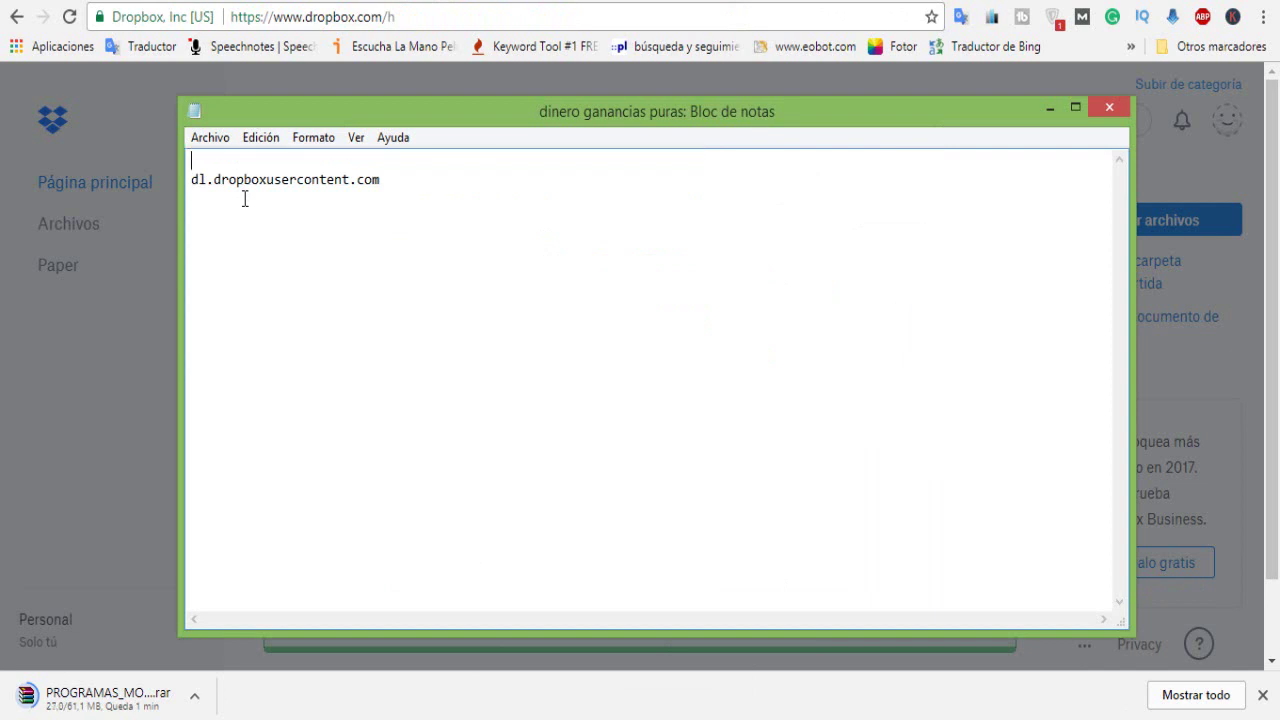
key(Delete)
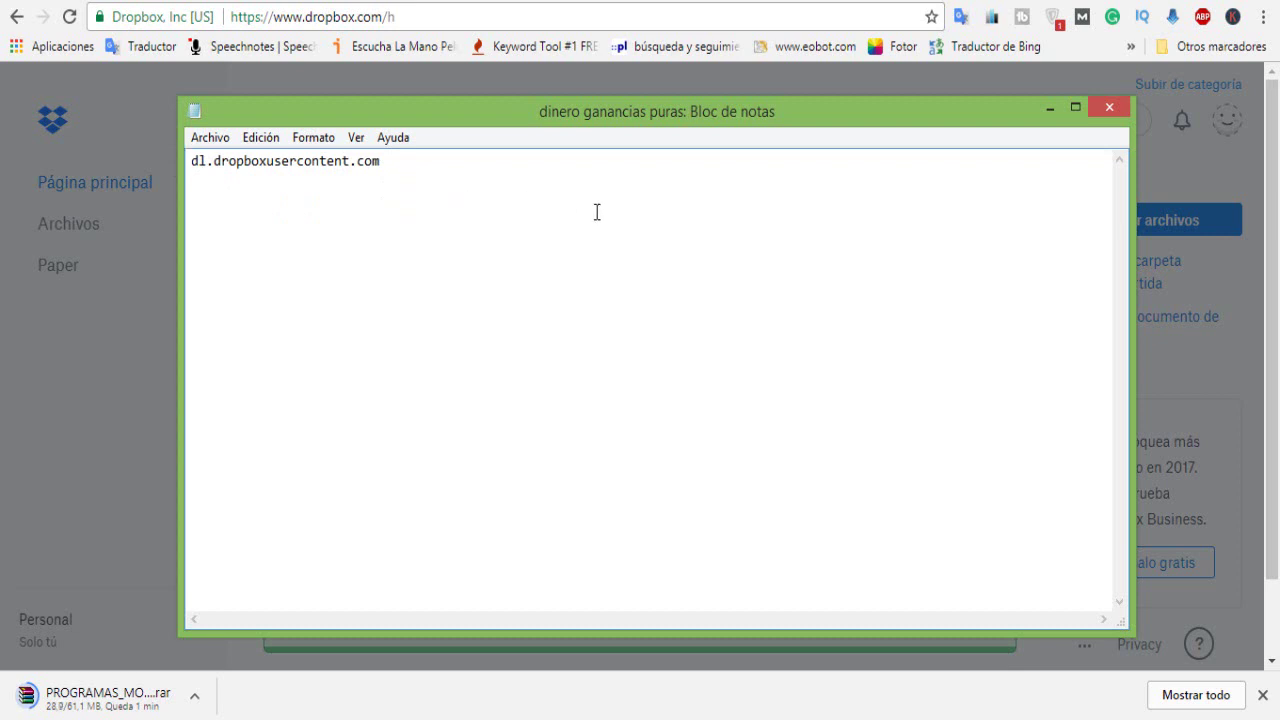
click(1050, 108)
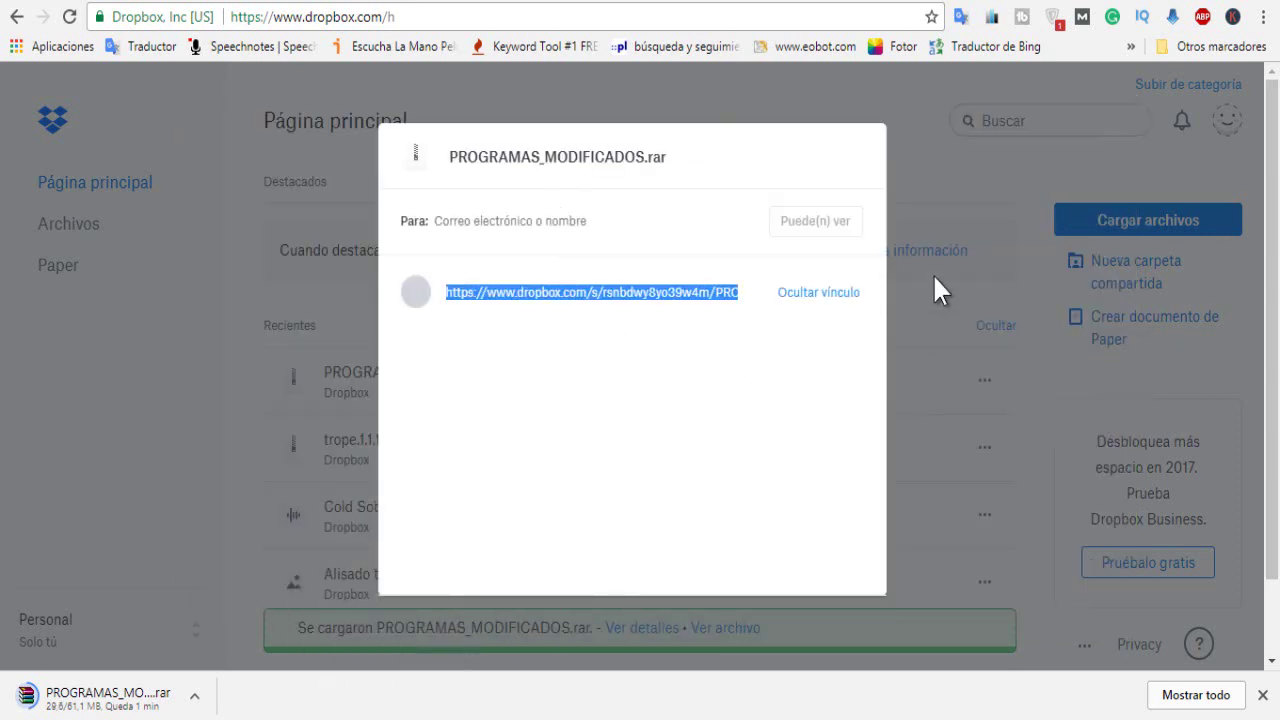